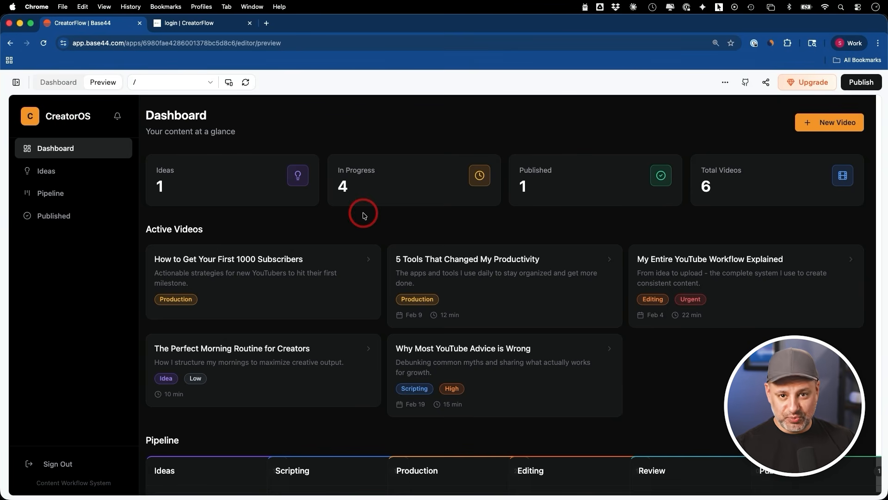
Step: View the Ideas page, and on the Pipeline board move "The Perfect Morning Routine for Creators" from Ideas to Scripting
{"action": "left_click", "coordinate": [55, 172]}
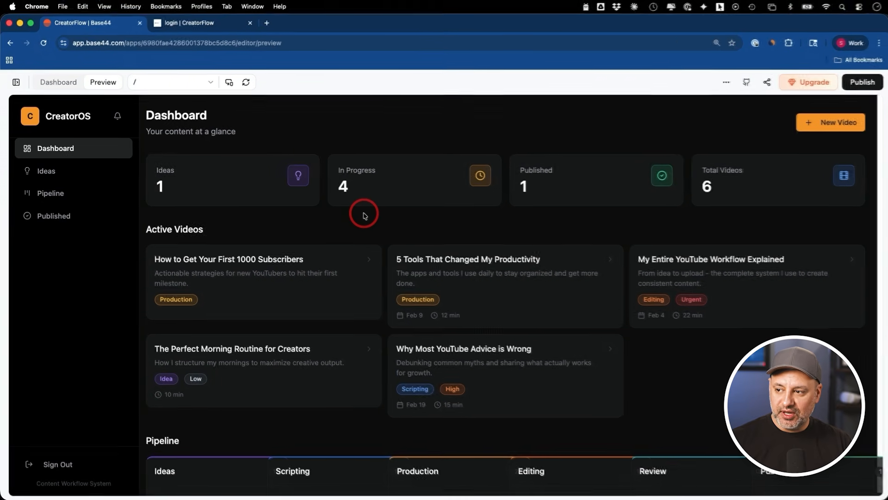
{"action": "left_click", "coordinate": [54, 175]}
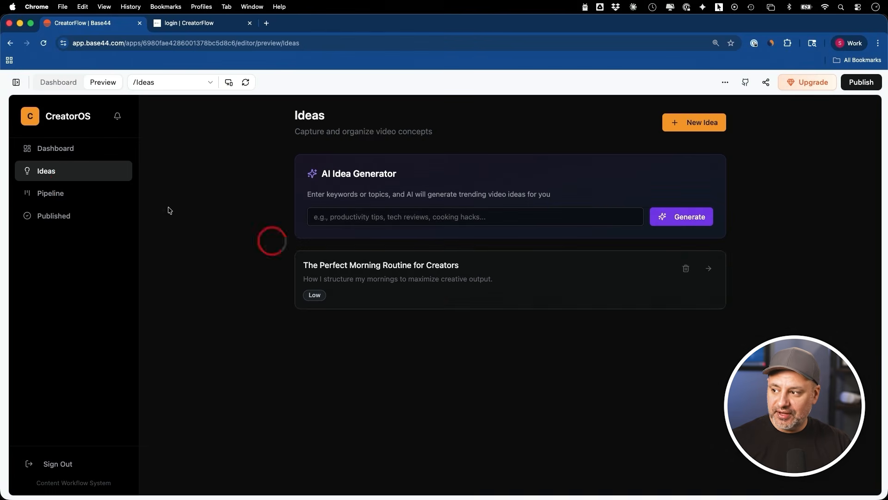
{"action": "left_click", "coordinate": [64, 192]}
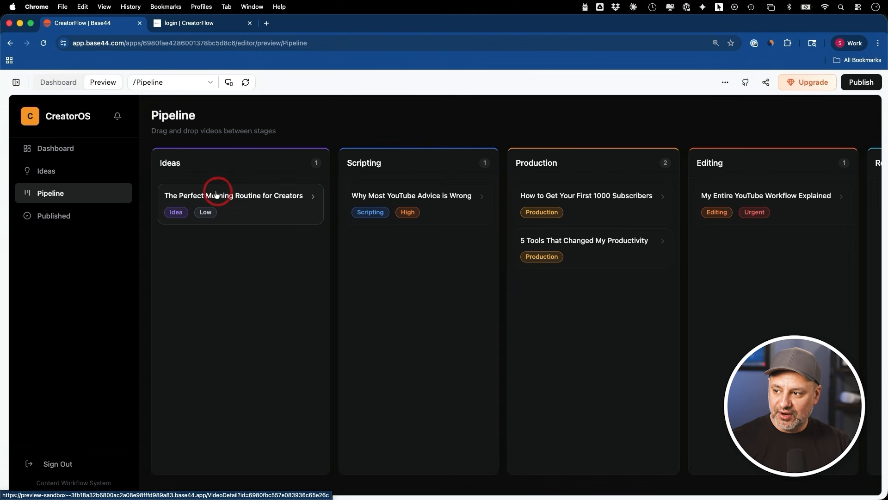
{"action": "left_click_drag", "start_coordinate": [216, 196], "coordinate": [367, 195]}
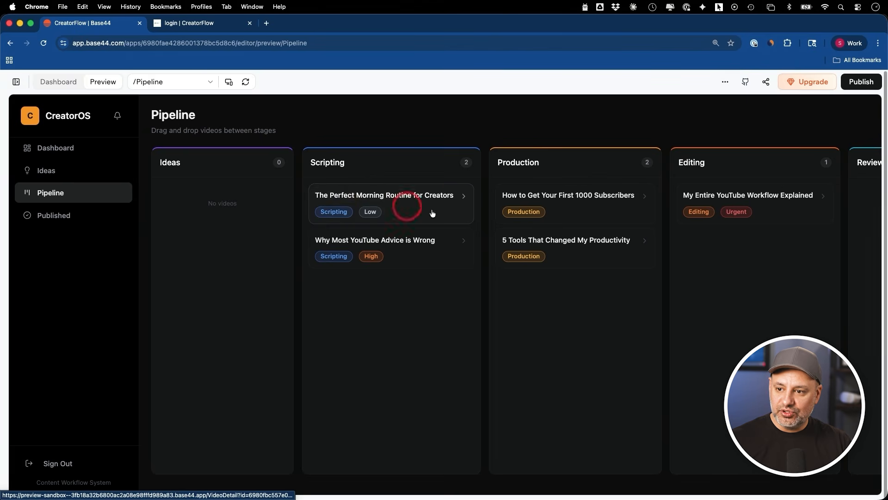
{"action": "scroll", "coordinate": [569, 206], "scroll_direction": "right", "scroll_amount": 5}
{"action": "scroll", "coordinate": [569, 205], "scroll_direction": "left", "scroll_amount": 5}
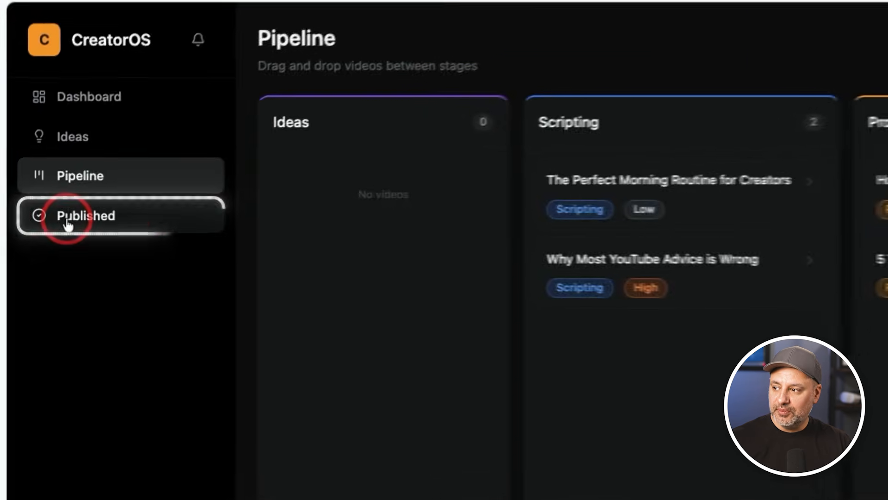
Step: Open the published video "How I Built a $10K/Month Side Hustle" and view its script section
{"action": "left_click", "coordinate": [67, 225]}
{"action": "left_click", "coordinate": [574, 190]}
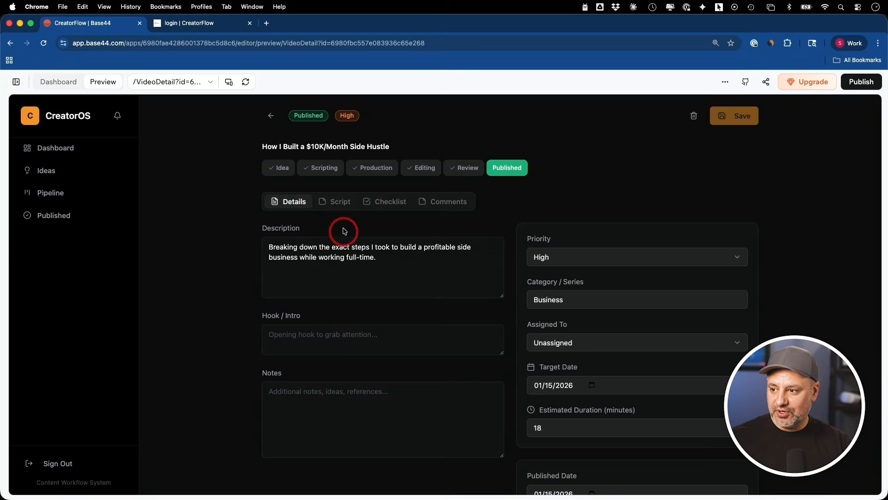
{"action": "left_click", "coordinate": [337, 205]}
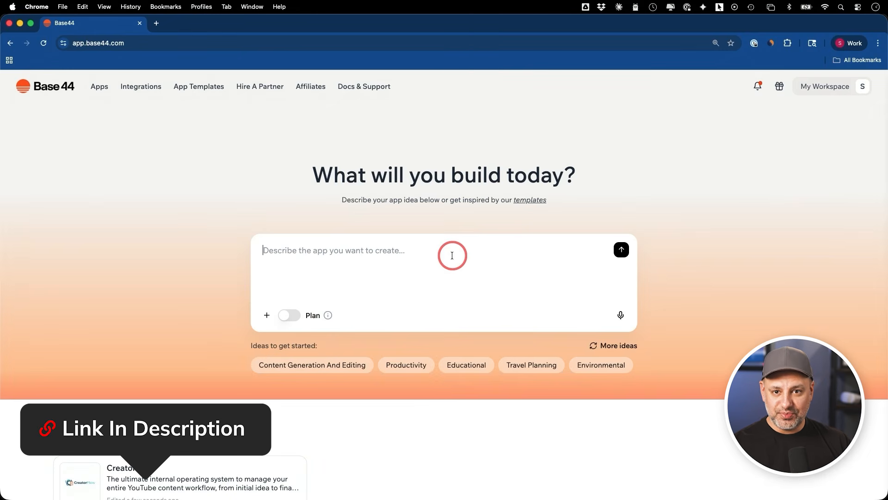
Step: Look at the attachment options for the new app prompt and return to the empty description
{"action": "left_click", "coordinate": [267, 317]}
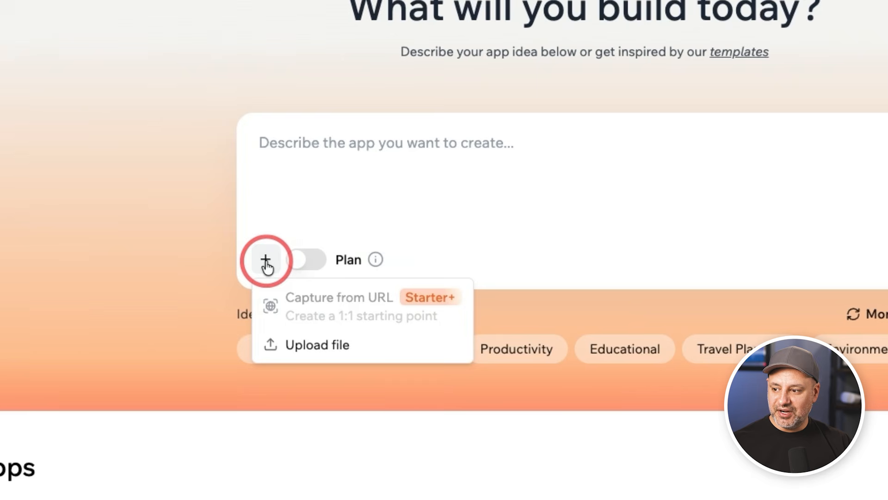
{"action": "left_click", "coordinate": [336, 346]}
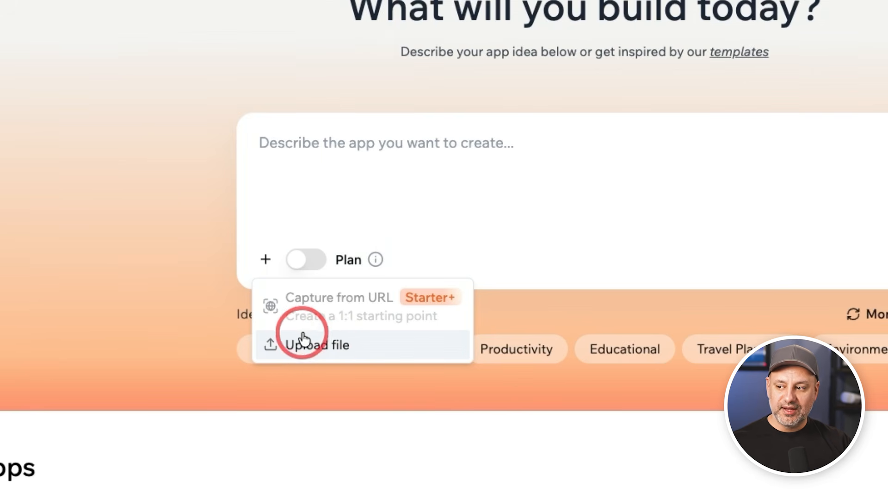
{"action": "left_click", "coordinate": [385, 153]}
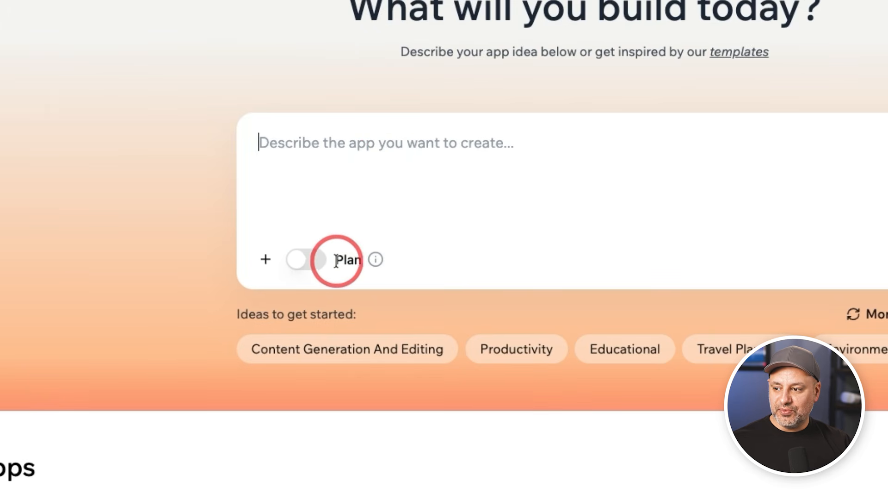
Step: Check what Plan mode does for the app prompt by turning it on and back off
{"action": "mouse_move", "coordinate": [373, 262]}
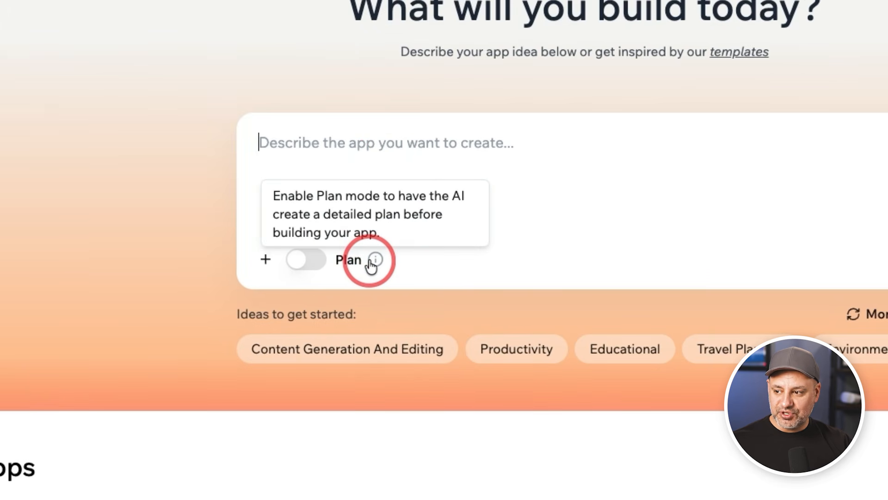
{"action": "left_click", "coordinate": [310, 258]}
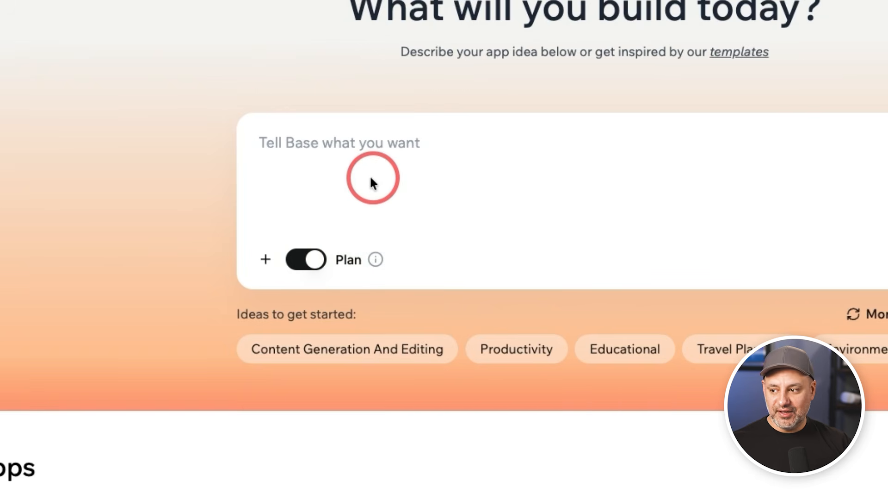
{"action": "mouse_move", "coordinate": [372, 262]}
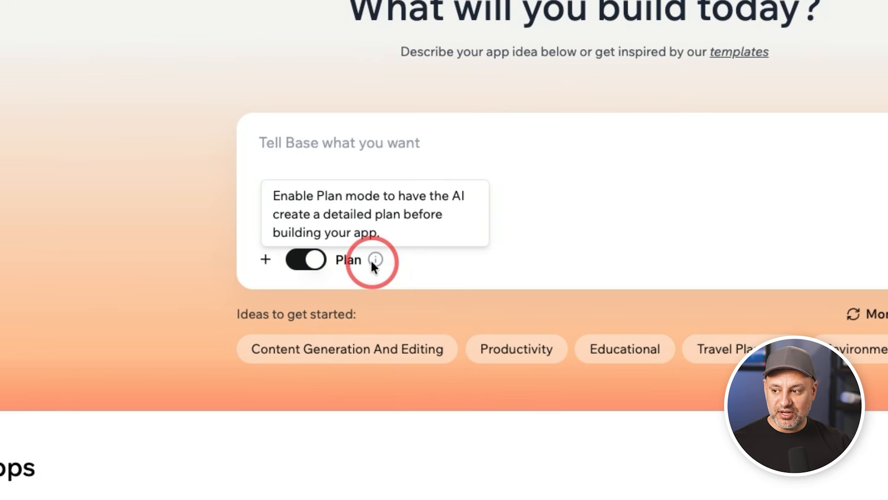
{"action": "left_click", "coordinate": [301, 268]}
{"action": "left_click", "coordinate": [334, 165]}
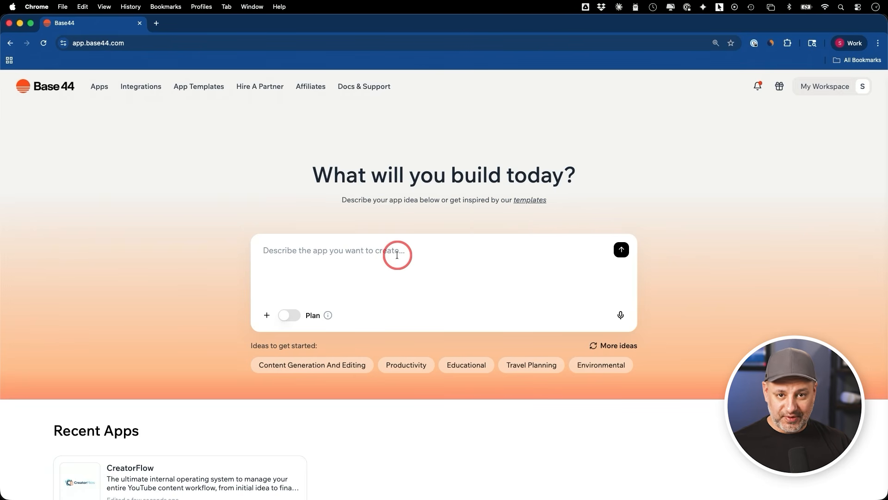
Step: Browse the community templates and page through the preview images of the Task management flow template
{"action": "scroll", "coordinate": [522, 201], "scroll_direction": "down", "scroll_amount": 1}
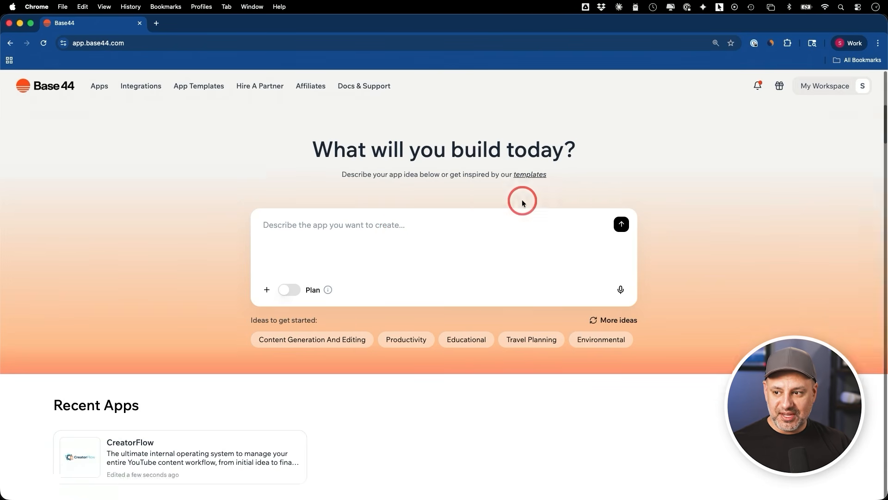
{"action": "scroll", "coordinate": [522, 203], "scroll_direction": "down", "scroll_amount": 8}
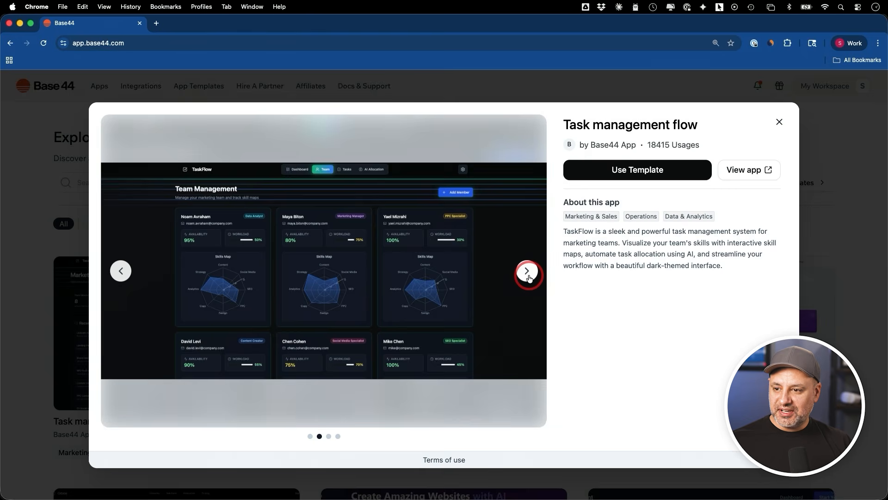
{"action": "left_click", "coordinate": [527, 271]}
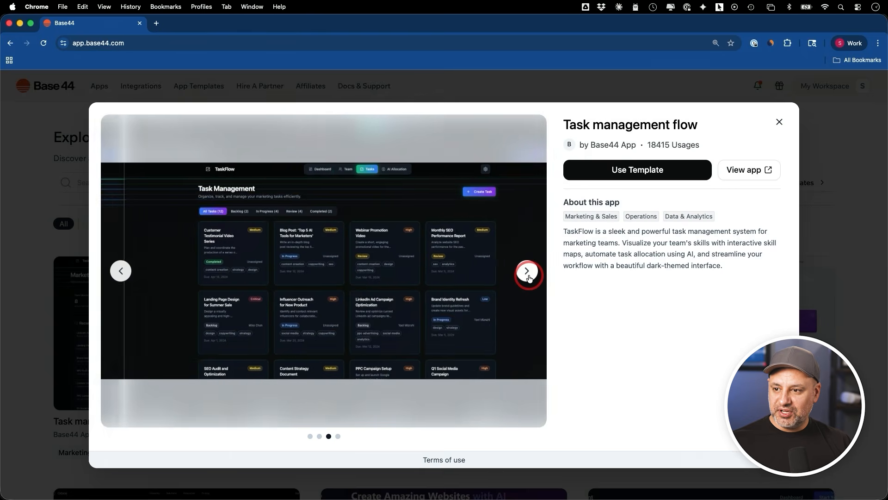
{"action": "left_click", "coordinate": [526, 278]}
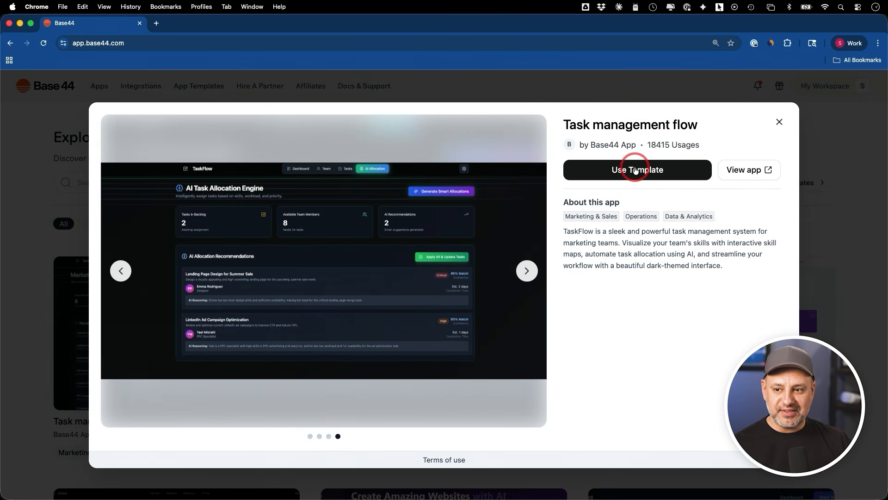
{"action": "left_click", "coordinate": [779, 124]}
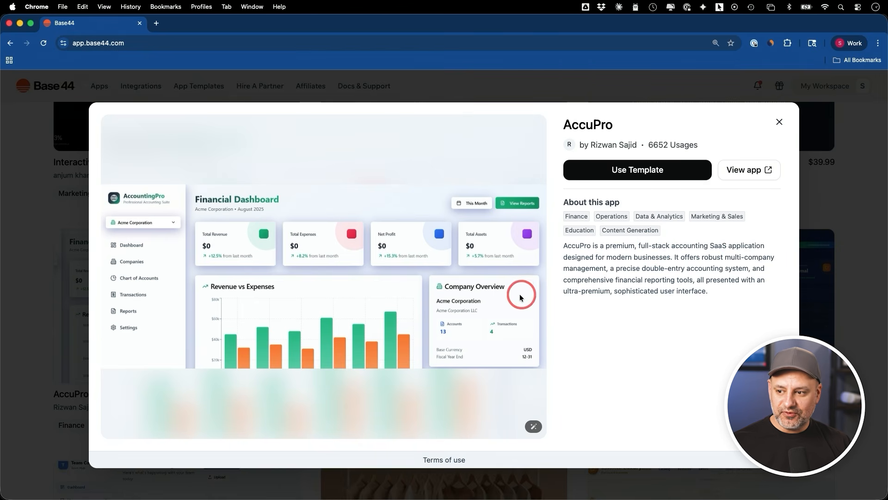
Step: Close the AccuPro template preview and filter the community templates by Marketing & Sales, followed by Operations
{"action": "key", "text": "Escape"}
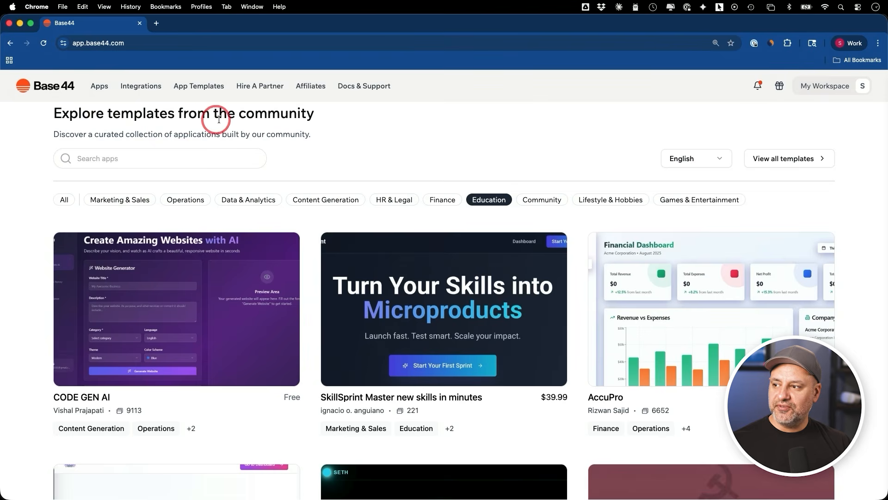
{"action": "left_click", "coordinate": [105, 203]}
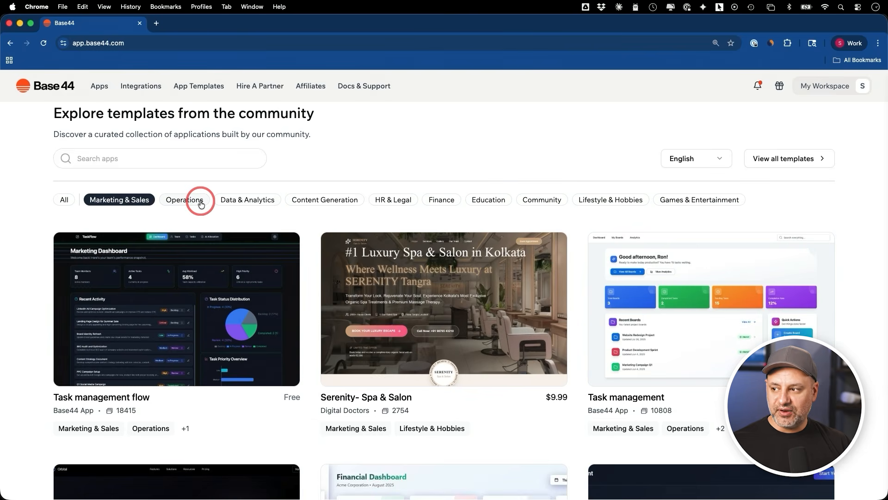
{"action": "left_click", "coordinate": [201, 203]}
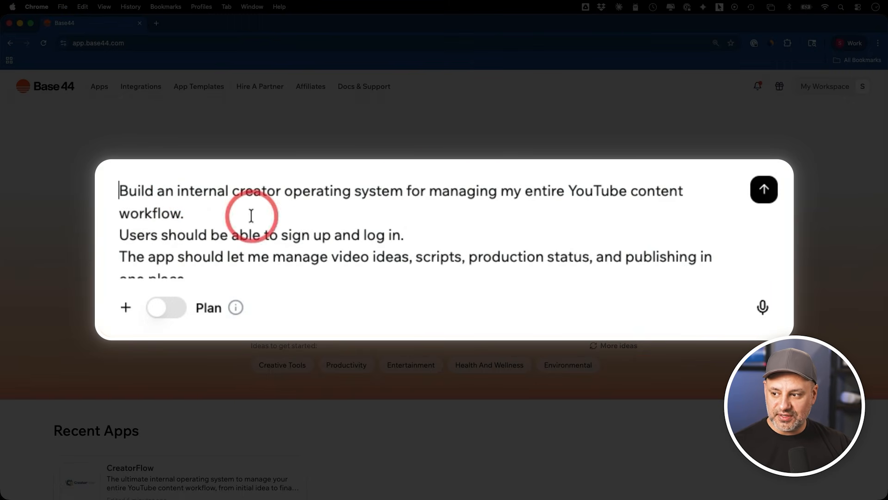
Step: Review the full prompt for the YouTube content workflow app and try the Plan mode switch on and off
{"action": "scroll", "coordinate": [250, 214], "scroll_direction": "down", "scroll_amount": 1}
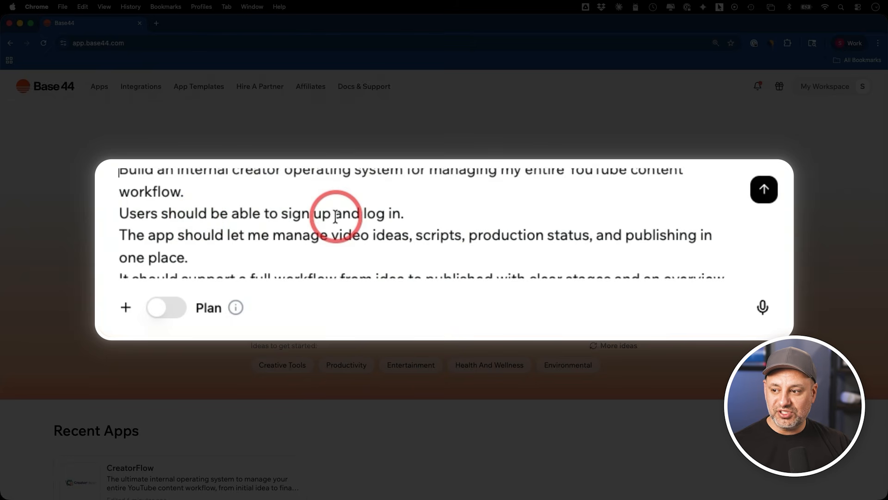
{"action": "left_click_drag", "start_coordinate": [415, 214], "coordinate": [119, 214]}
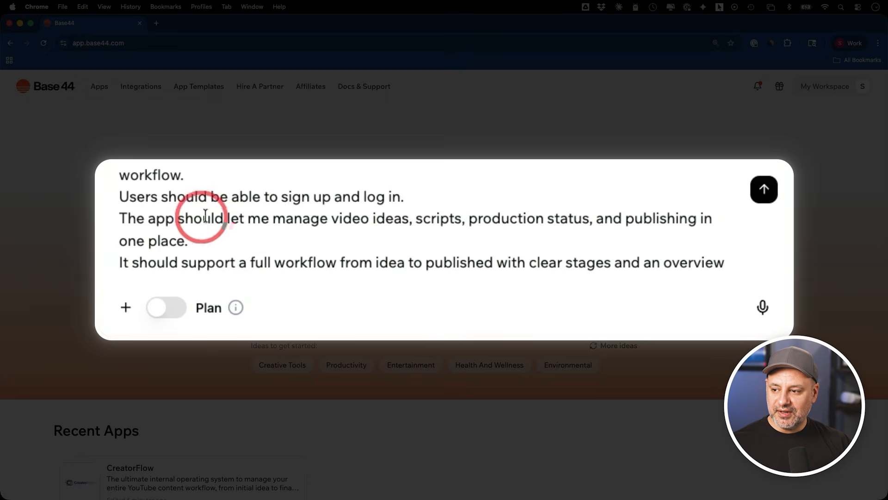
{"action": "scroll", "coordinate": [394, 218], "scroll_direction": "down", "scroll_amount": 1}
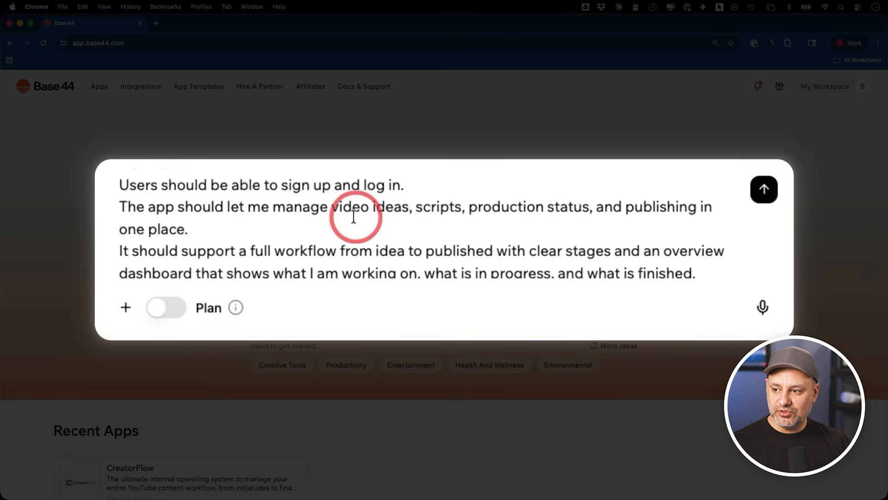
{"action": "scroll", "coordinate": [384, 220], "scroll_direction": "down", "scroll_amount": 1}
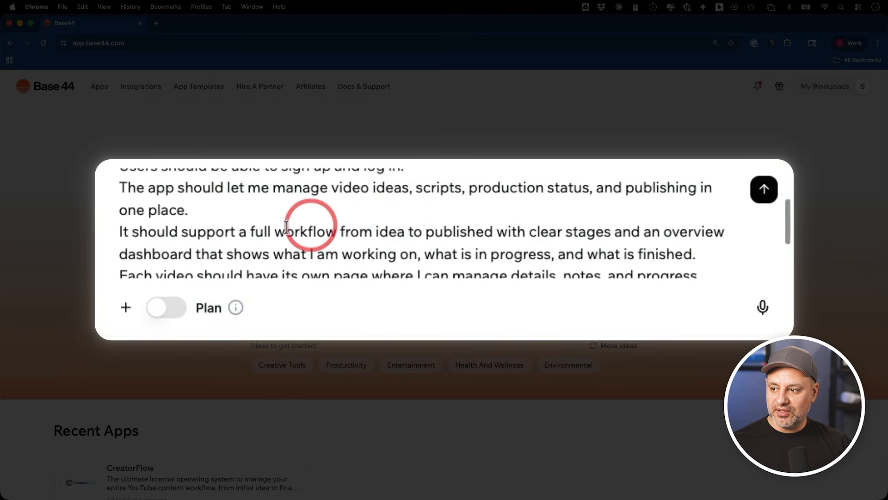
{"action": "scroll", "coordinate": [236, 222], "scroll_direction": "down", "scroll_amount": 2}
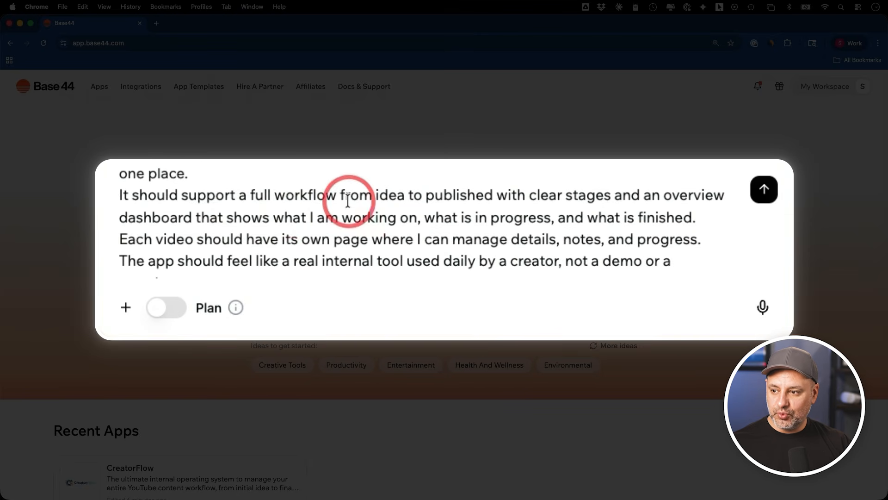
{"action": "scroll", "coordinate": [457, 202], "scroll_direction": "down", "scroll_amount": 1}
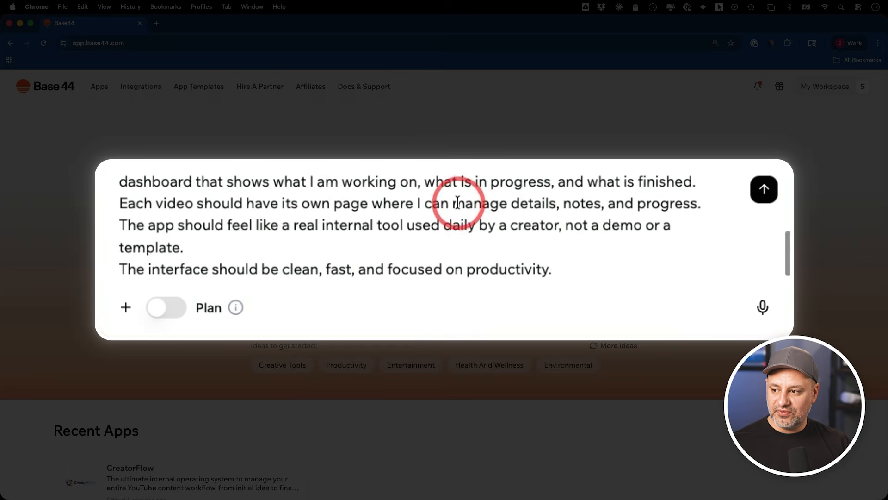
{"action": "scroll", "coordinate": [307, 223], "scroll_direction": "up", "scroll_amount": 4}
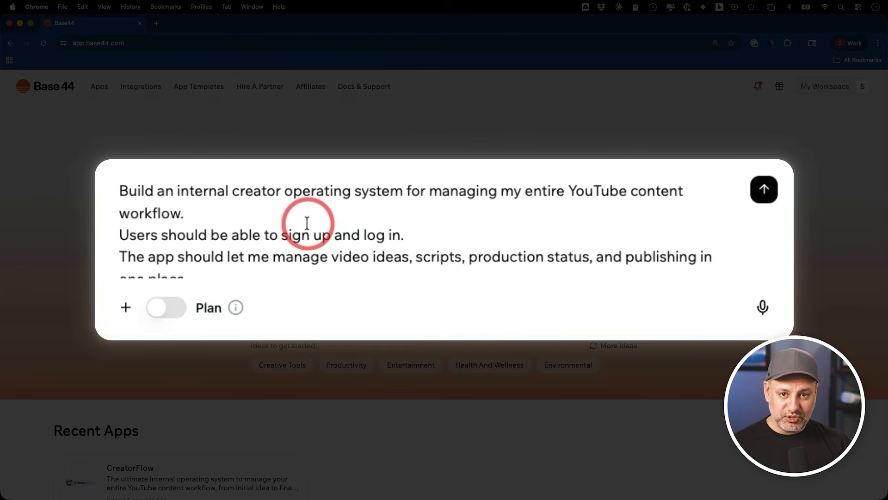
{"action": "left_click", "coordinate": [169, 308]}
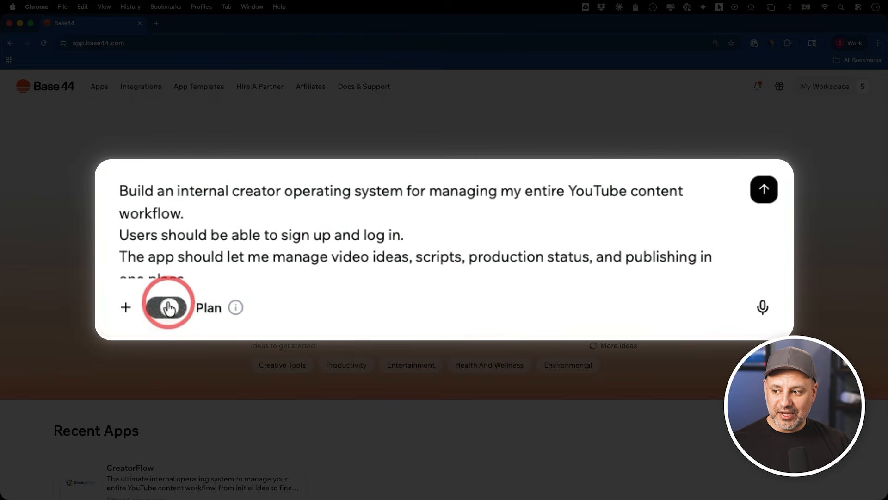
{"action": "left_click", "coordinate": [169, 309]}
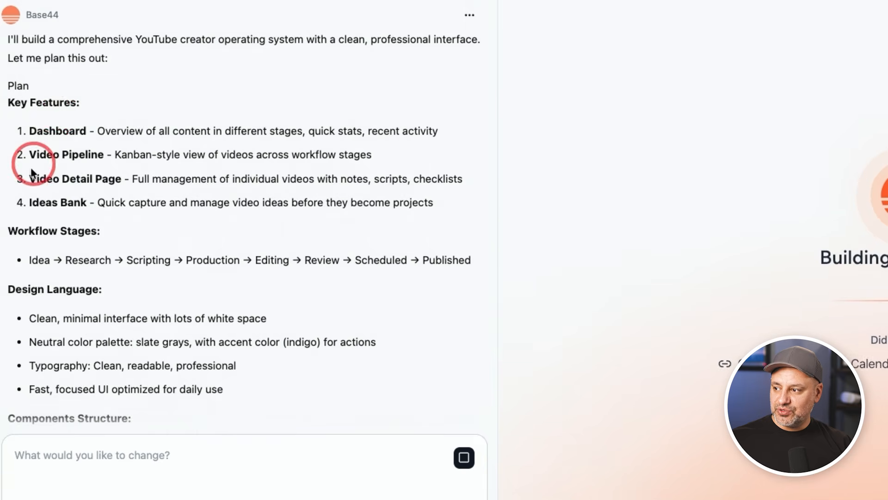
Step: Review the generated build plan and narrow the chat area to give the app preview more width
{"action": "scroll", "coordinate": [36, 158], "scroll_direction": "down", "scroll_amount": 4}
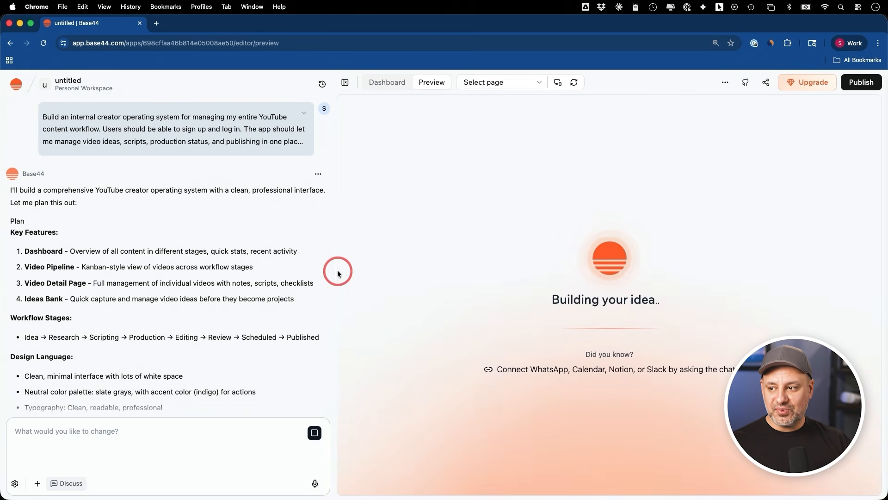
{"action": "left_click_drag", "start_coordinate": [338, 267], "coordinate": [261, 263]}
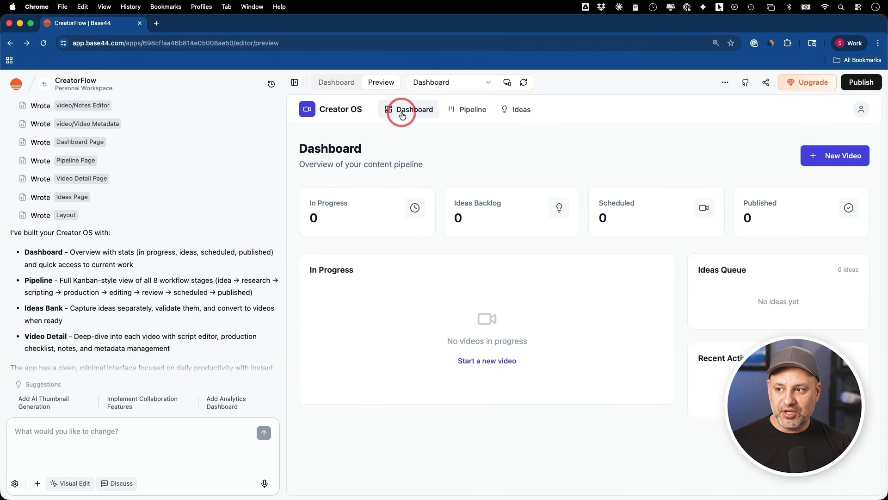
Step: Open the generated app's Pipeline page in the preview and examine its workflow stage columns
{"action": "left_click", "coordinate": [467, 115]}
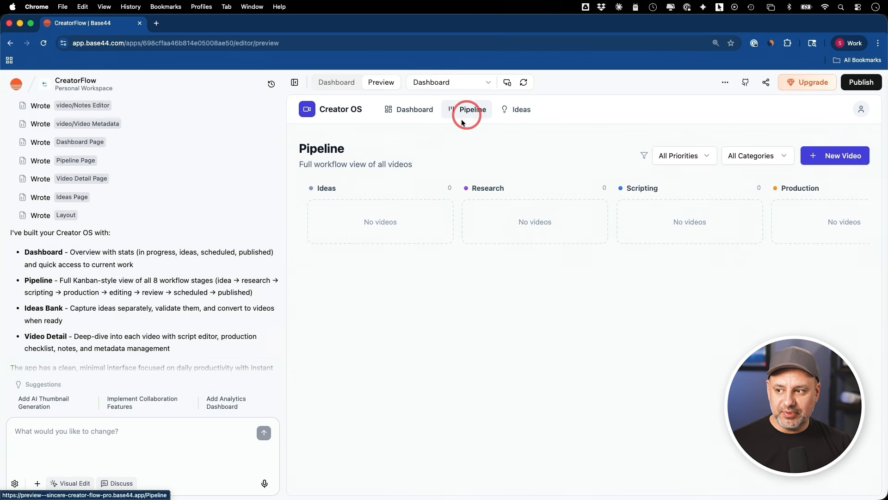
{"action": "left_click", "coordinate": [338, 222]}
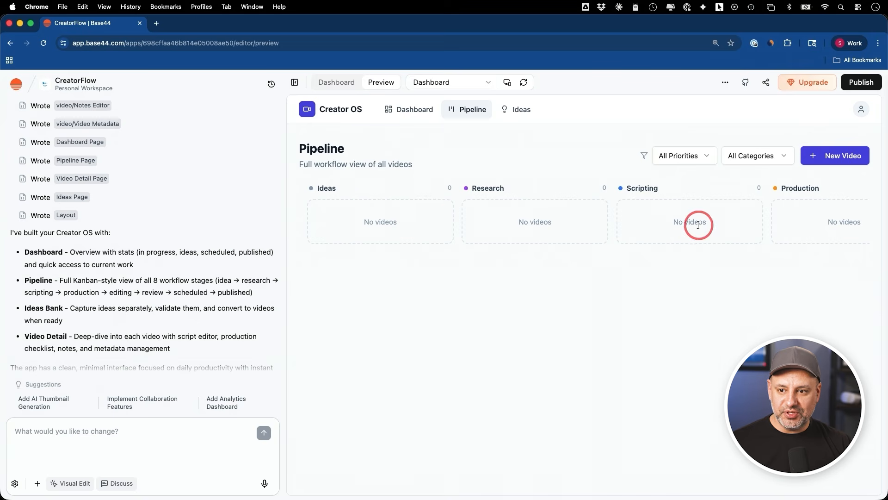
Step: Examine the remaining Pipeline stage columns and the Ideas Bank page, and return to the generated app's Dashboard
{"action": "scroll", "coordinate": [676, 252], "scroll_direction": "right", "scroll_amount": 5}
{"action": "scroll", "coordinate": [612, 242], "scroll_direction": "right", "scroll_amount": 10}
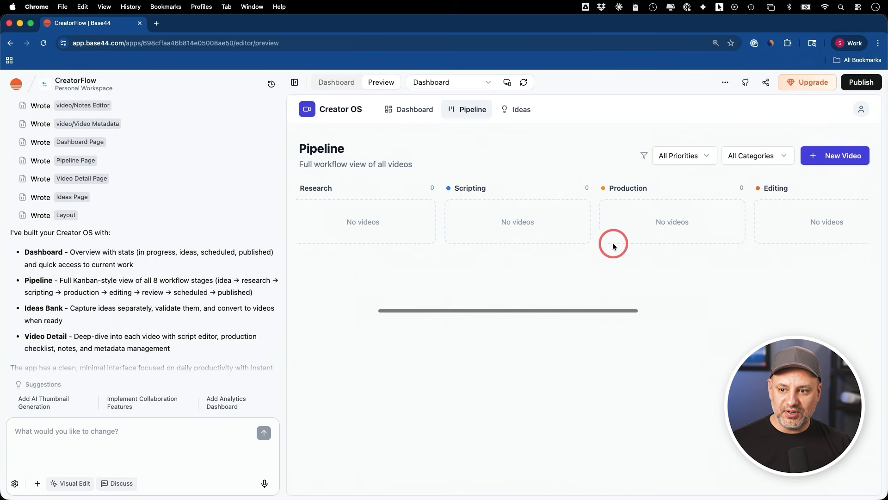
{"action": "left_click", "coordinate": [519, 109]}
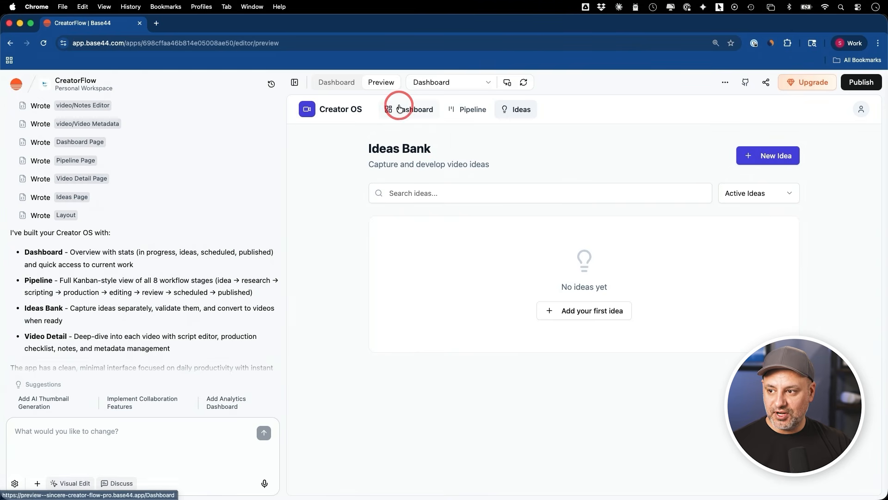
{"action": "left_click", "coordinate": [399, 108]}
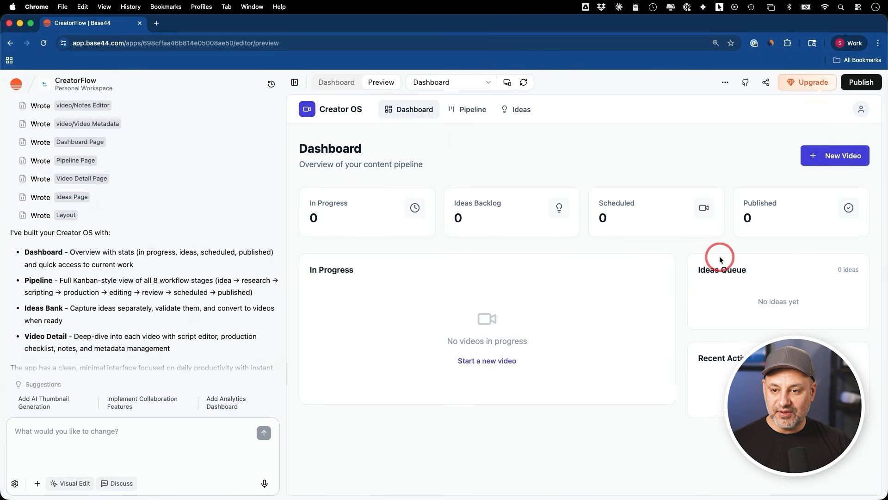
Step: Switch the preview to the Pipeline page and back to Dashboard using the editor's page selector
{"action": "left_click", "coordinate": [465, 83]}
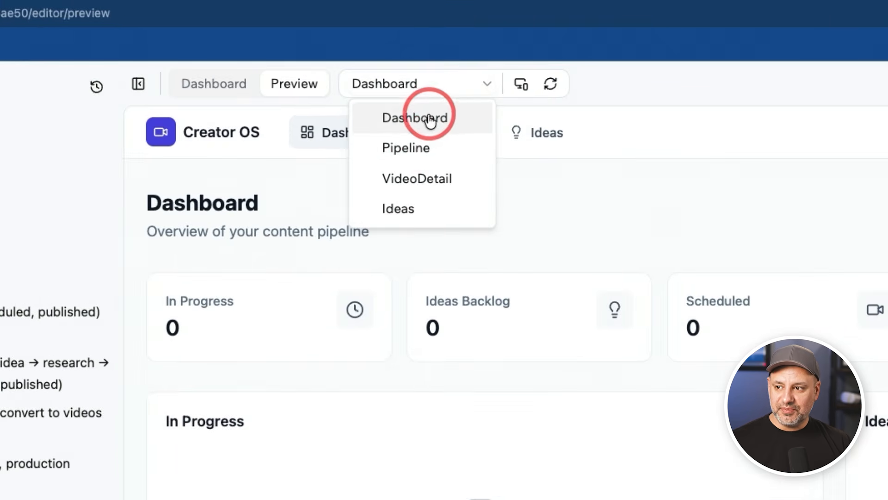
{"action": "left_click", "coordinate": [421, 147]}
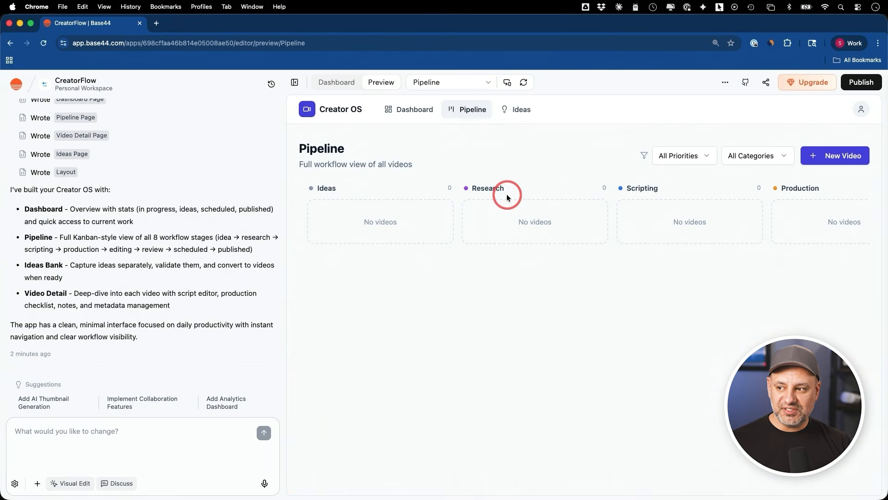
{"action": "left_click", "coordinate": [445, 83]}
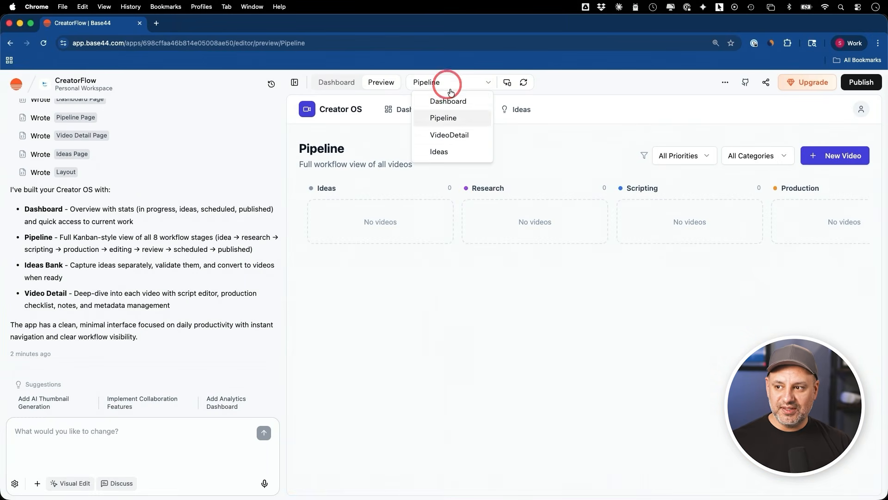
{"action": "left_click", "coordinate": [474, 101]}
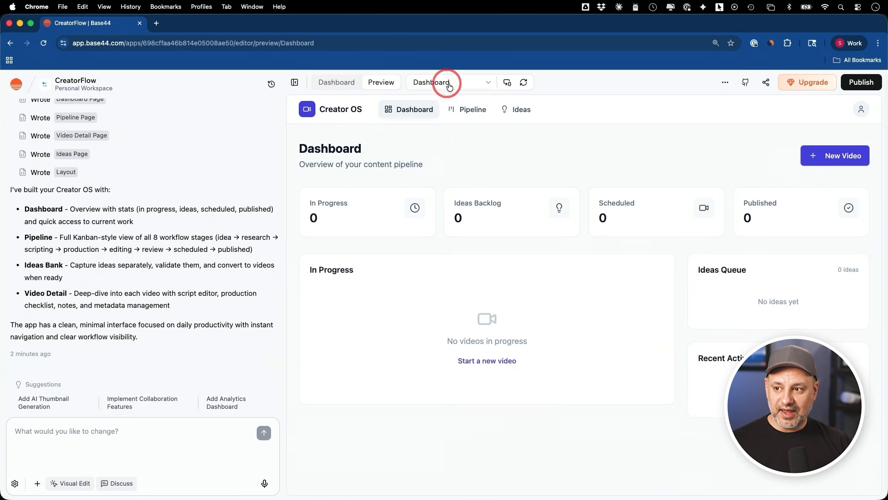
Step: Check the Dashboard in the mobile preview layout and return to the desktop layout
{"action": "left_click", "coordinate": [507, 84]}
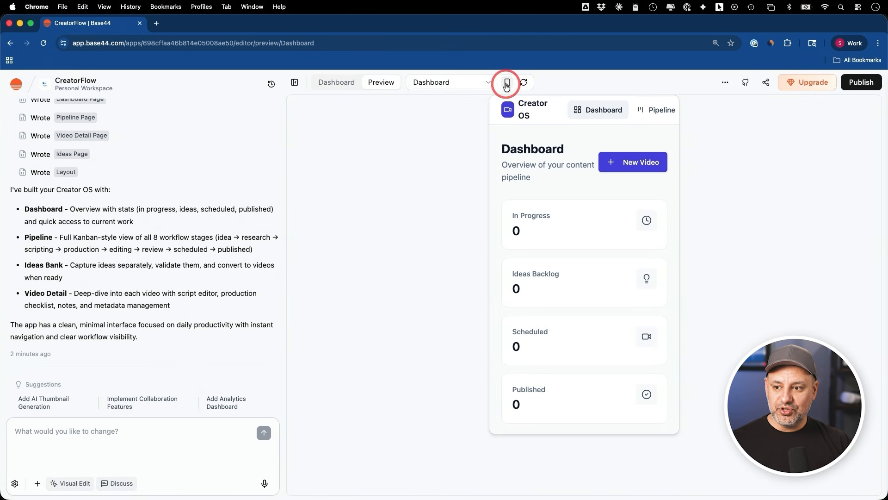
{"action": "left_click", "coordinate": [507, 84]}
{"action": "left_click", "coordinate": [507, 84]}
{"action": "left_click", "coordinate": [507, 84]}
{"action": "left_click", "coordinate": [507, 84]}
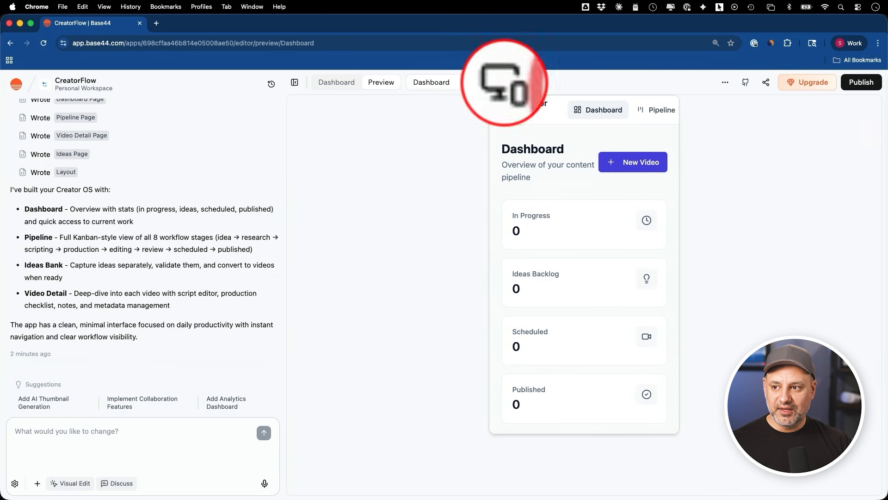
{"action": "left_click", "coordinate": [507, 84]}
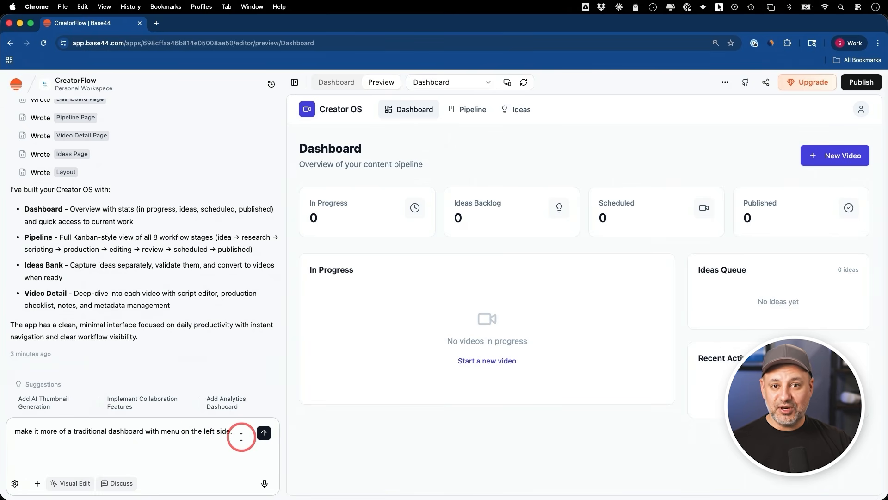
Step: Submit the request "make it more of a traditional dashboard with menu on the left side." and decline browser notifications
{"action": "left_click", "coordinate": [263, 434]}
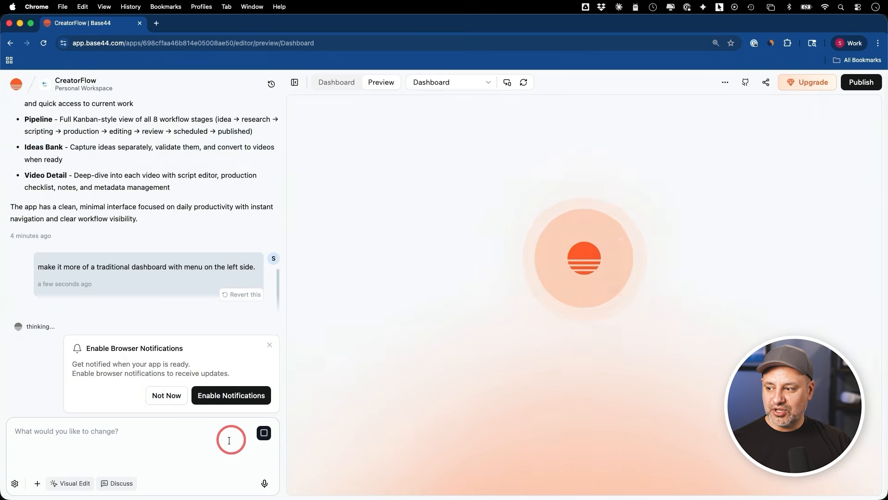
{"action": "left_click", "coordinate": [174, 394]}
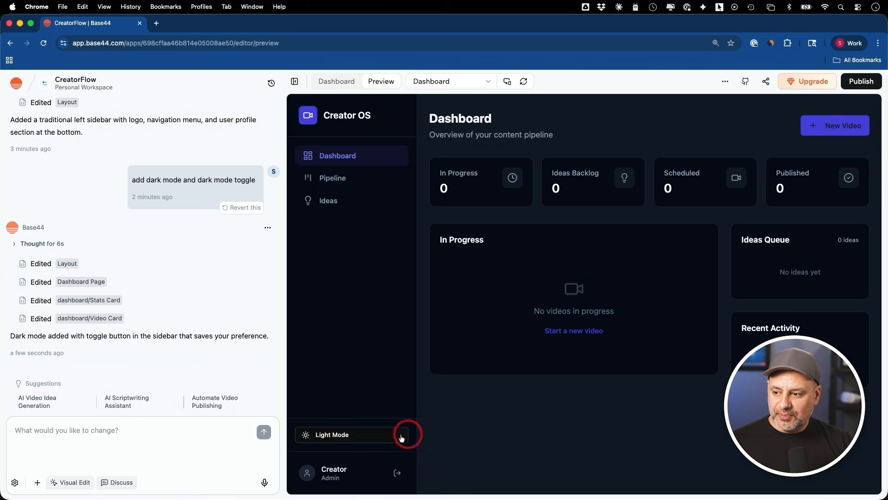
Step: Test the generated app's dark mode toggle and leave the app in light mode
{"action": "left_click", "coordinate": [355, 437]}
{"action": "left_click", "coordinate": [355, 438]}
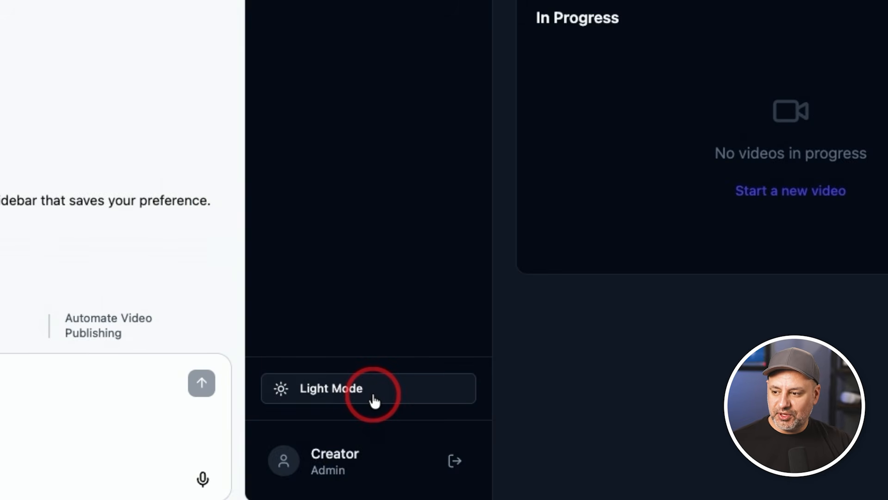
{"action": "left_click", "coordinate": [373, 401]}
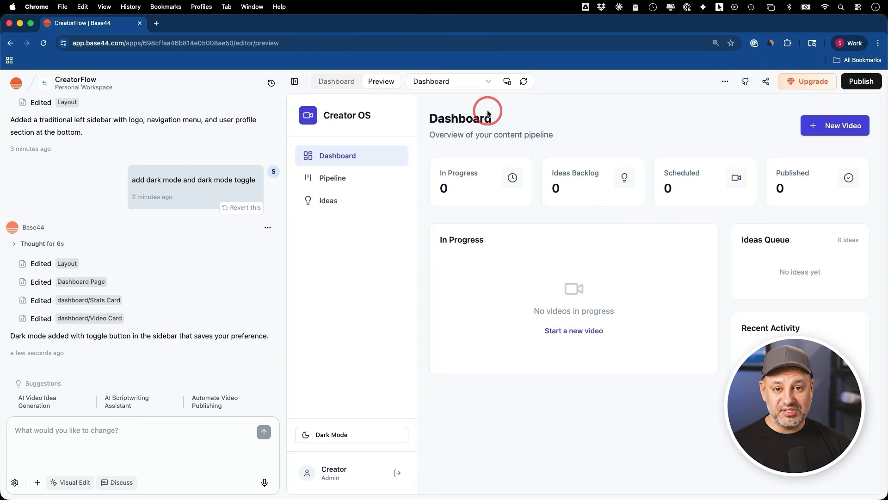
Step: Act as a user and create a video titled "Vibecoding 101", described "how to make an app without coding", category Tutorial, starting stage Idea
{"action": "left_click", "coordinate": [725, 81]}
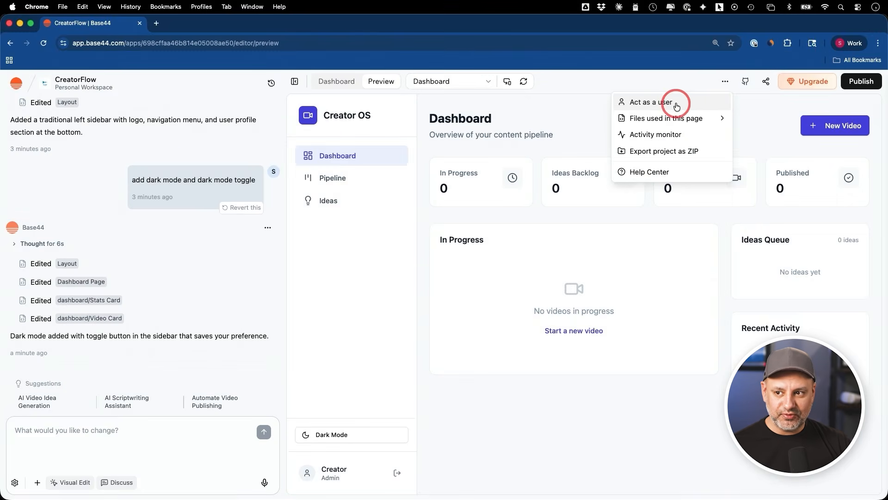
{"action": "left_click", "coordinate": [678, 104]}
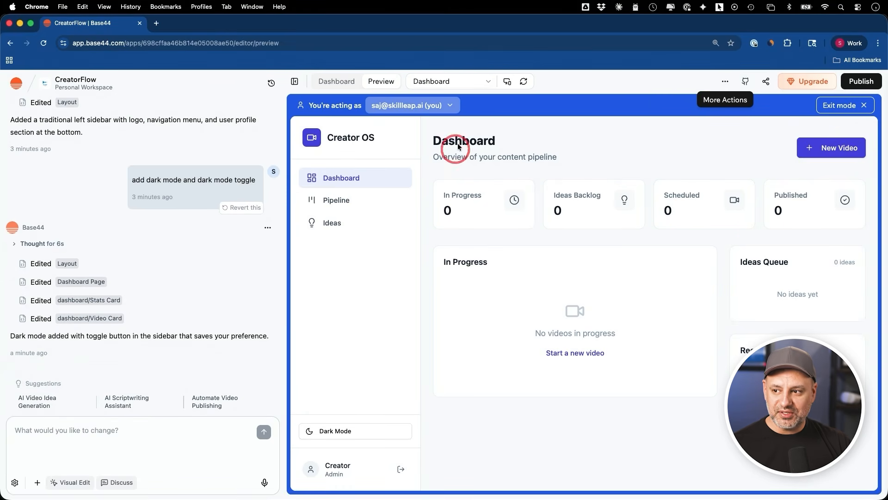
{"action": "left_click", "coordinate": [822, 149]}
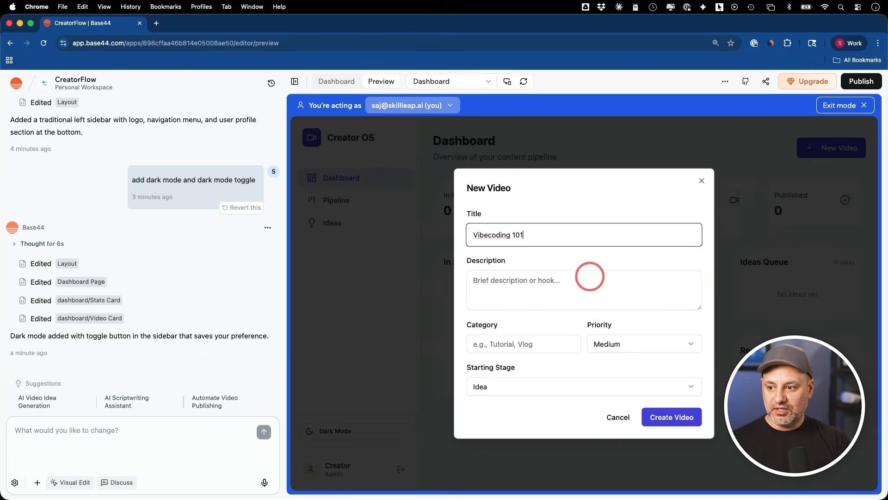
{"action": "left_click", "coordinate": [536, 337]}
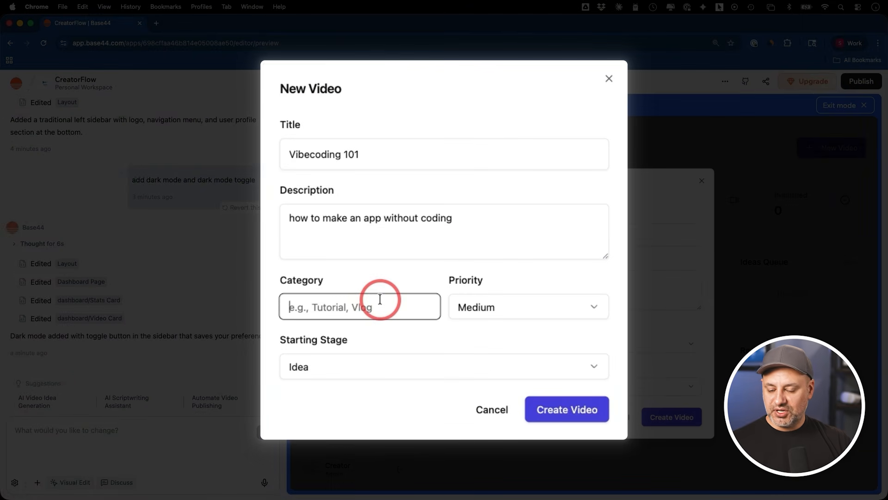
{"action": "type", "text": "Tutorial"}
{"action": "key", "text": "Tab"}
{"action": "left_click", "coordinate": [331, 369]}
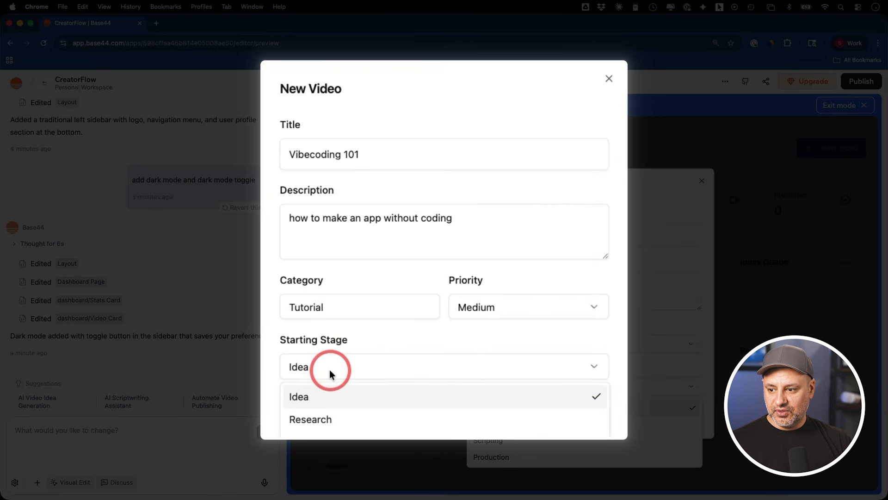
{"action": "left_click", "coordinate": [511, 403]}
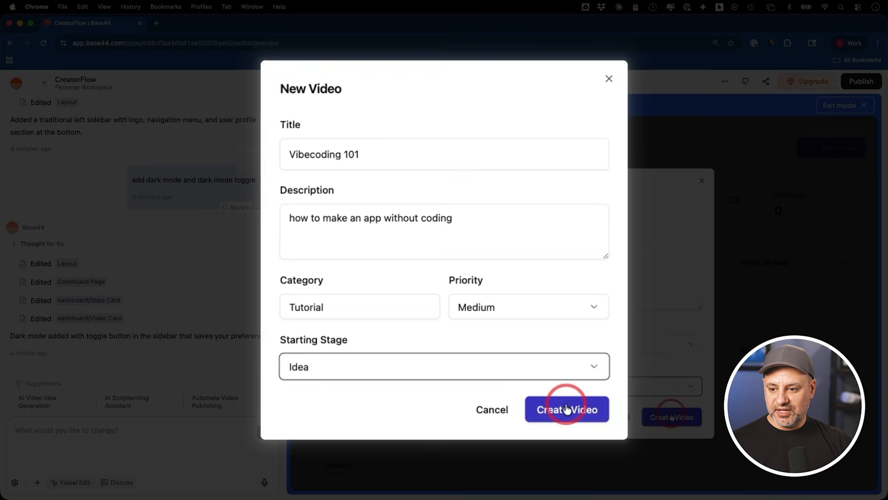
{"action": "left_click", "coordinate": [669, 417]}
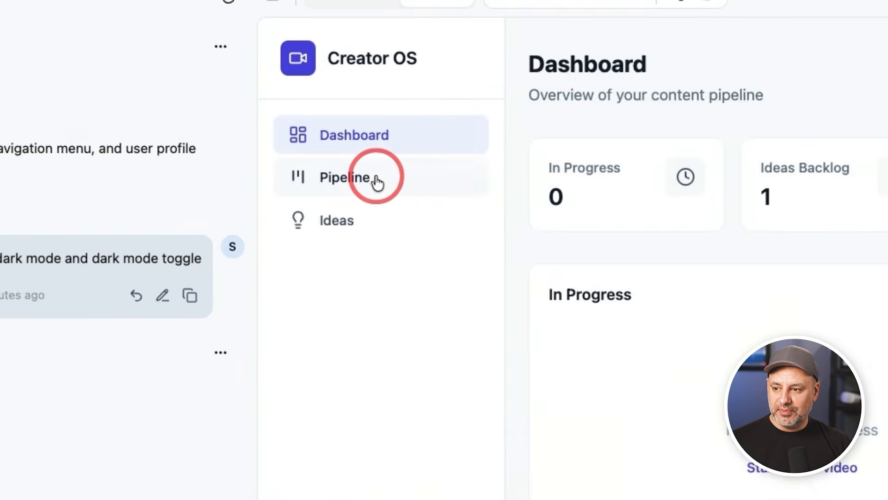
Step: Try to move the Vibecoding 101 card from Ideas to Research on the Pipeline page and examine the other stage columns
{"action": "left_click", "coordinate": [354, 202]}
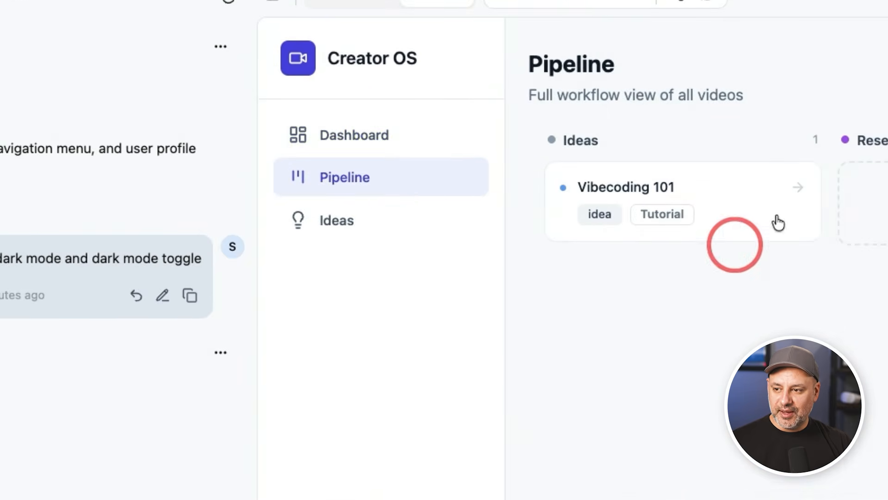
{"action": "left_click_drag", "start_coordinate": [561, 185], "coordinate": [669, 205]}
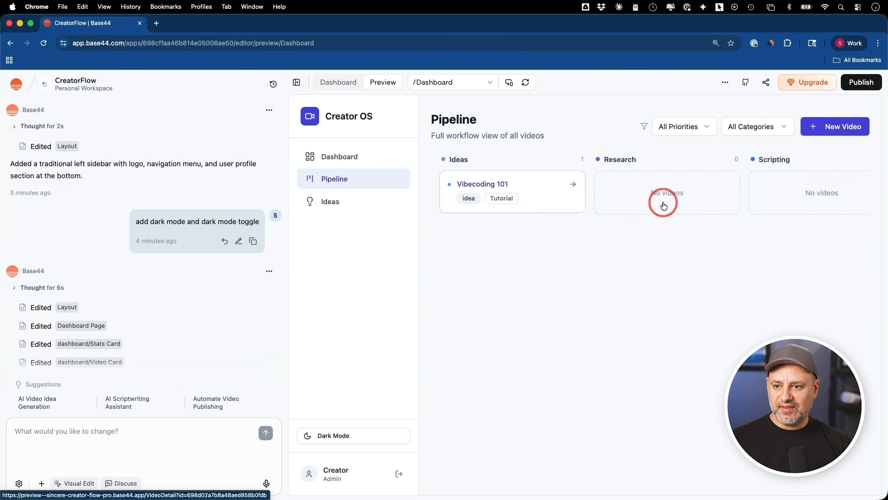
{"action": "scroll", "coordinate": [665, 204], "scroll_direction": "right", "scroll_amount": 2}
{"action": "scroll", "coordinate": [789, 231], "scroll_direction": "right", "scroll_amount": 2}
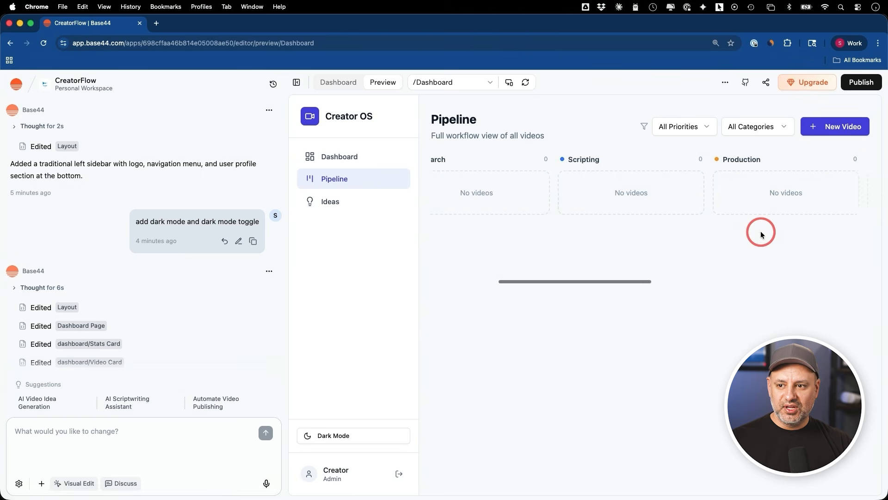
{"action": "scroll", "coordinate": [759, 231], "scroll_direction": "left", "scroll_amount": 5}
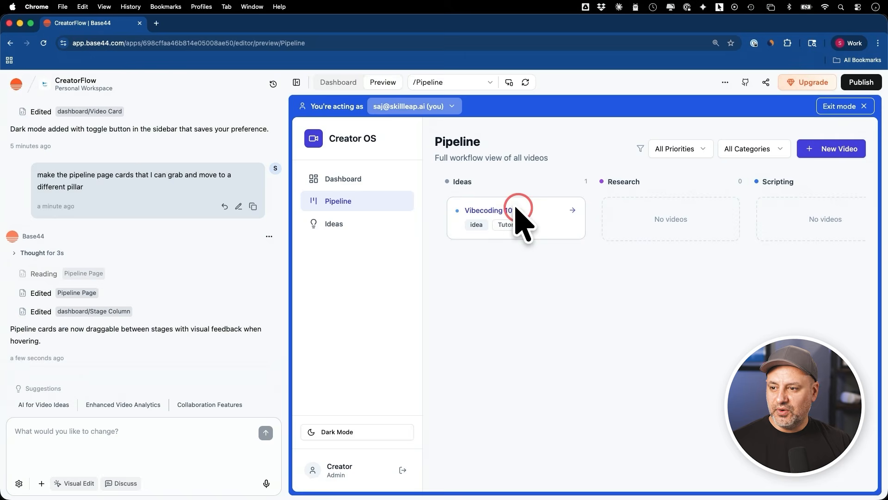
Step: Move the Vibecoding 101 card from the Ideas column to Scripting and open the generated app's Dashboard page
{"action": "left_click_drag", "start_coordinate": [505, 211], "coordinate": [749, 223]}
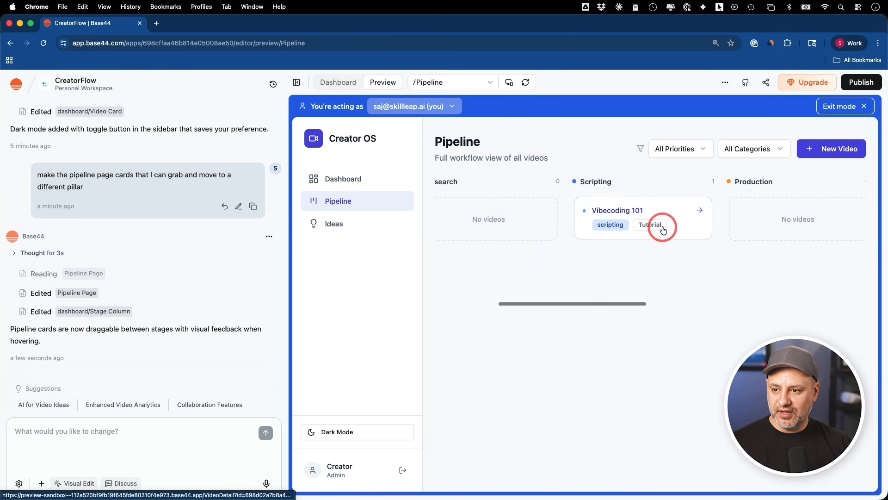
{"action": "scroll", "coordinate": [661, 226], "scroll_direction": "right", "scroll_amount": 3}
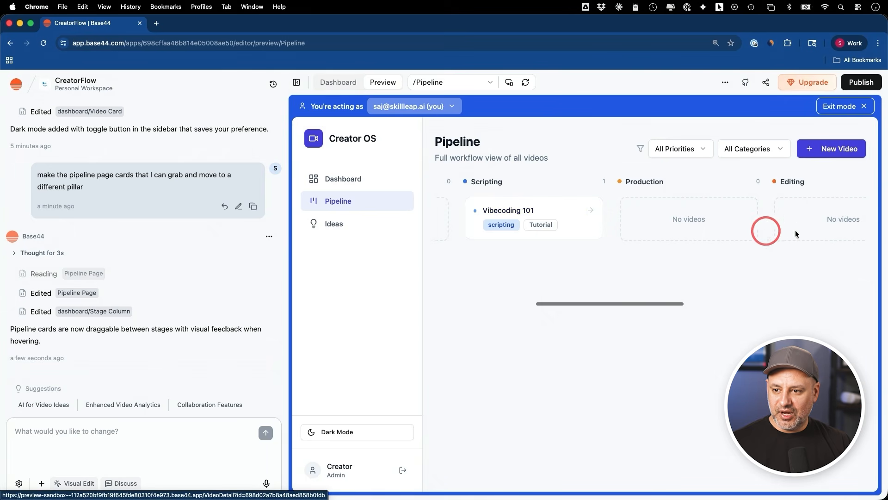
{"action": "left_click", "coordinate": [354, 182]}
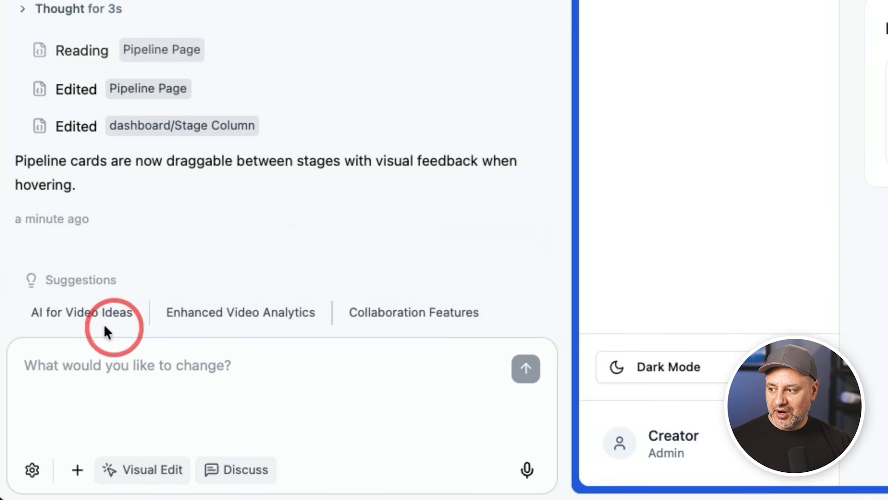
Step: Review the suggested prompts for AI for Video Ideas and Enhanced Video Analytics, clearing each one without submitting it
{"action": "left_click", "coordinate": [69, 319]}
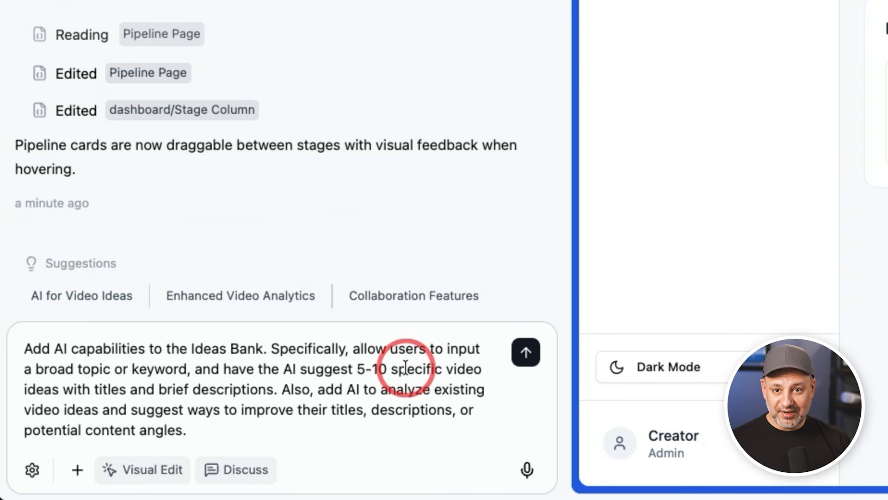
{"action": "key", "text": "super+a"}
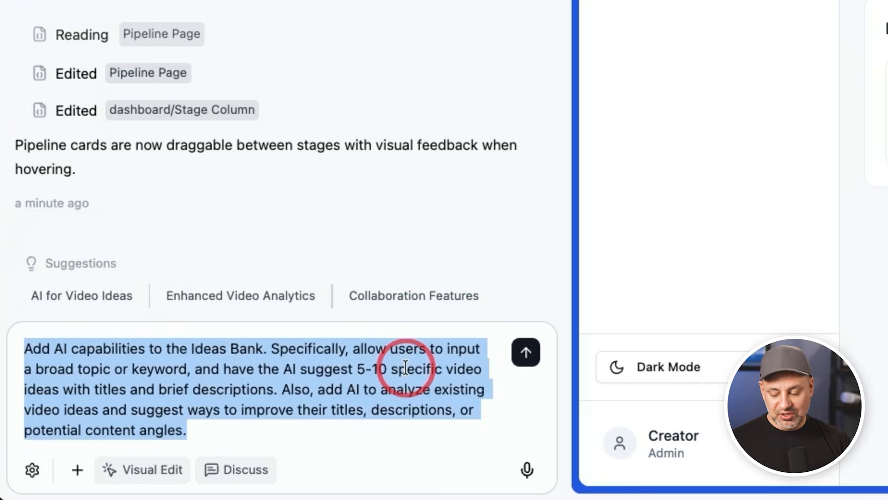
{"action": "key", "text": "BackSpace"}
{"action": "left_click", "coordinate": [202, 311]}
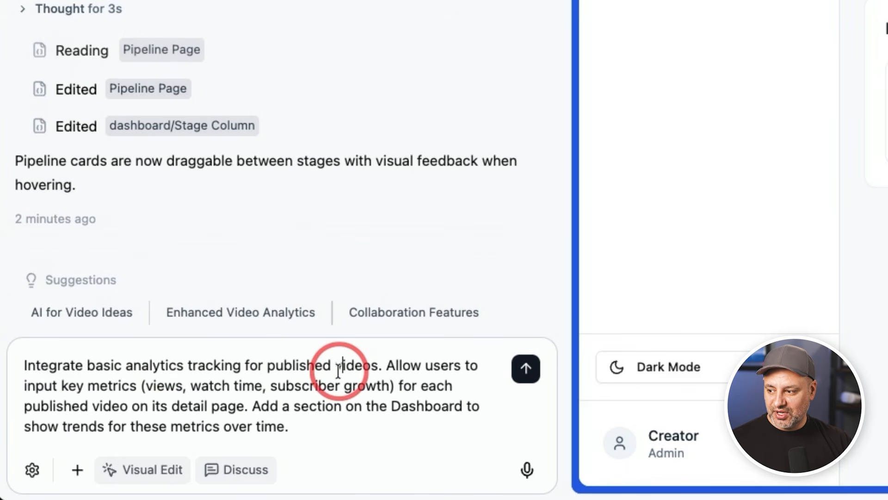
{"action": "key", "text": "ctrl+a"}
{"action": "key", "text": "BackSpace"}
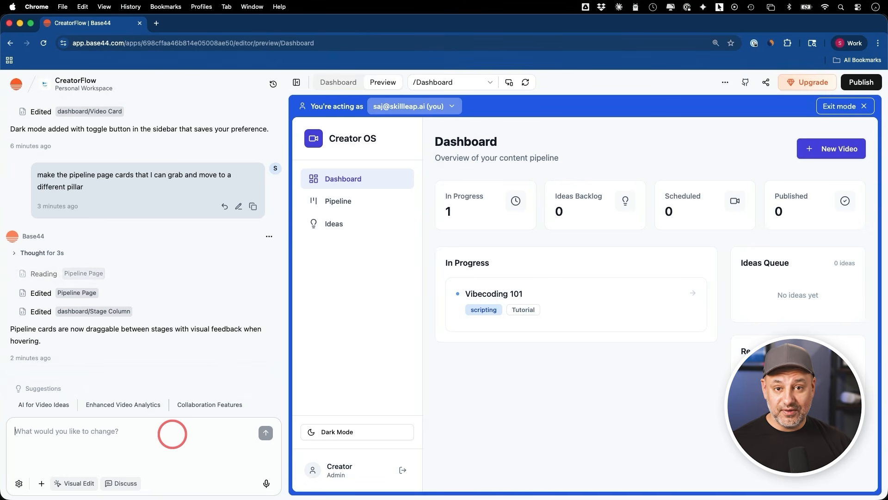
Step: Use visual editing to change the text of the Dashboard page's main heading to "Dashboard!"
{"action": "left_click", "coordinate": [79, 440]}
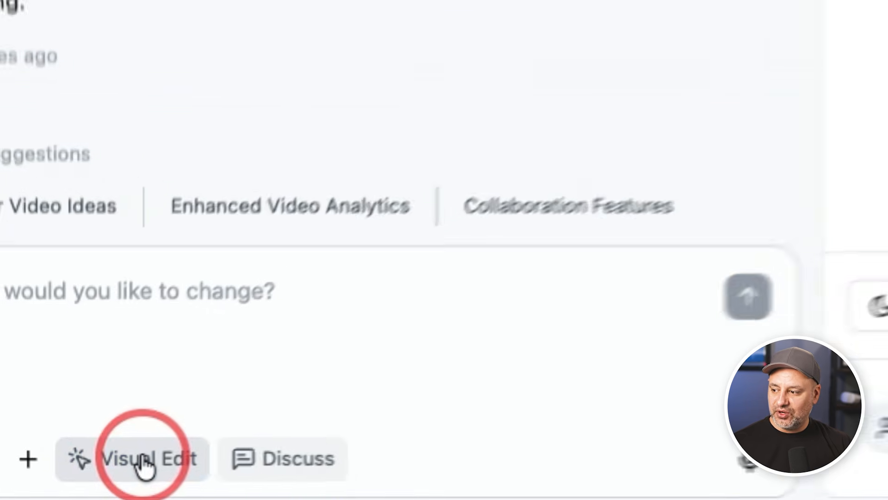
{"action": "left_click", "coordinate": [69, 484]}
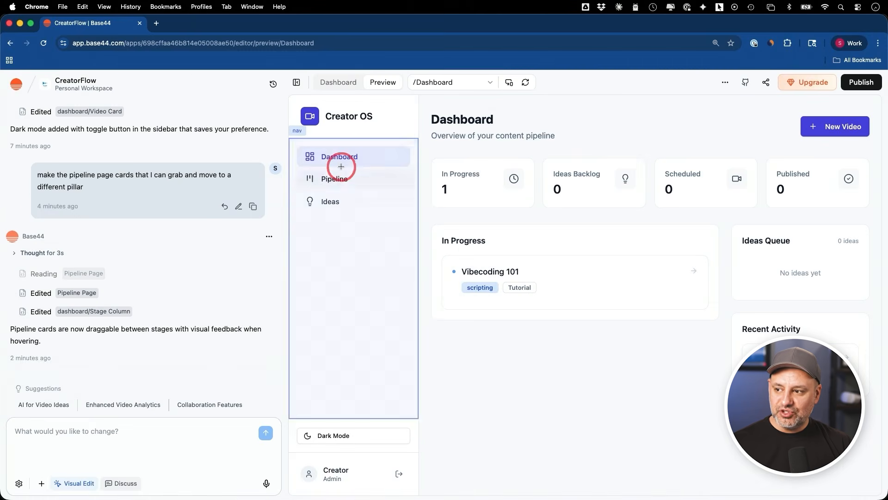
{"action": "left_click", "coordinate": [464, 119]}
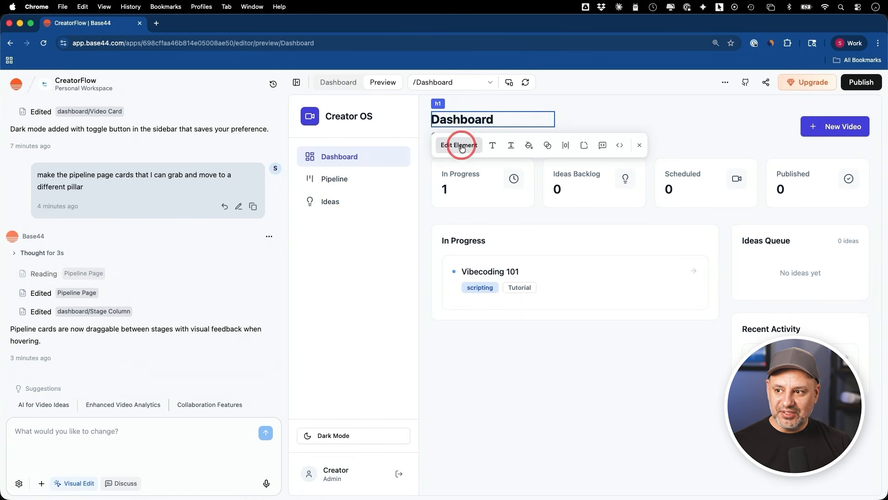
{"action": "left_click", "coordinate": [459, 145]}
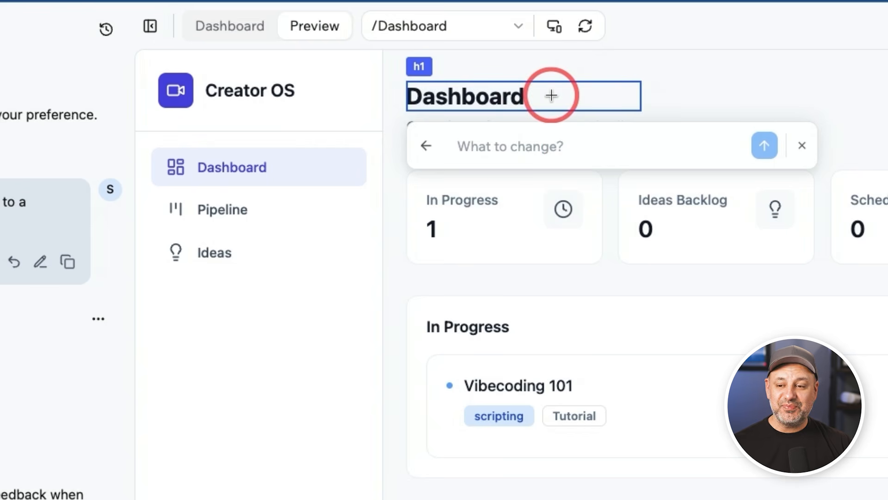
{"action": "left_click", "coordinate": [423, 145]}
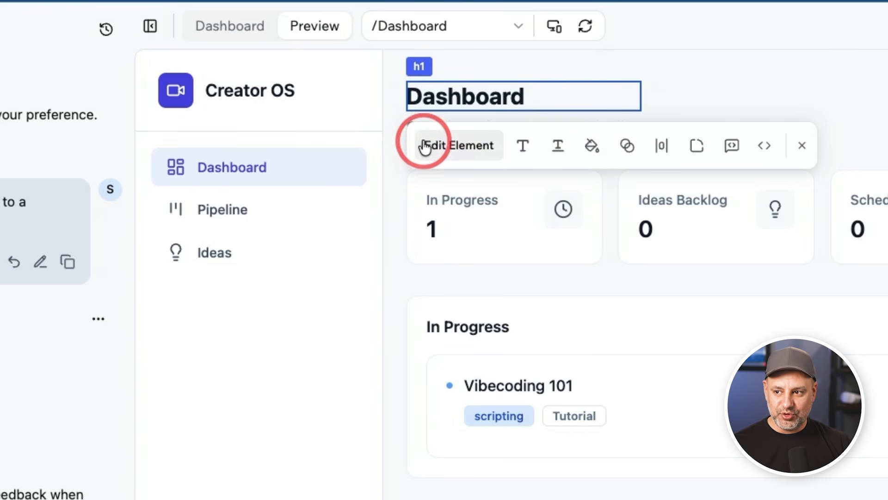
{"action": "left_click", "coordinate": [521, 147]}
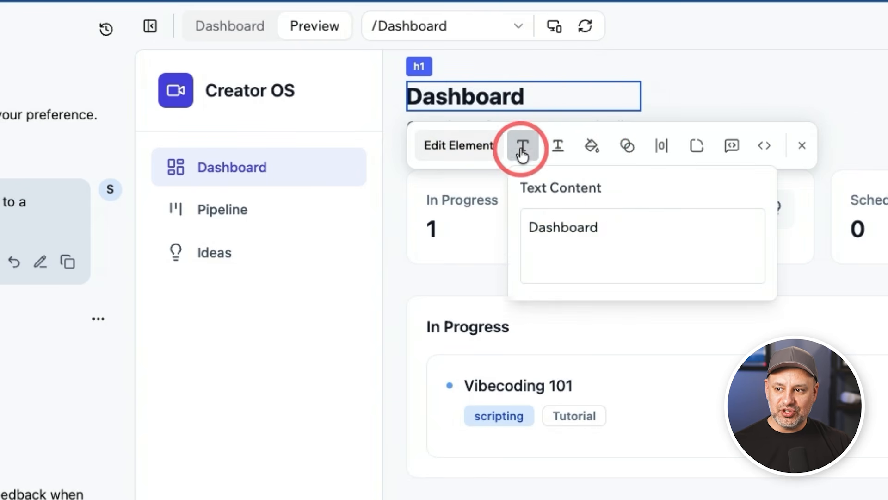
{"action": "left_click", "coordinate": [639, 229]}
{"action": "type", "text": "!"}
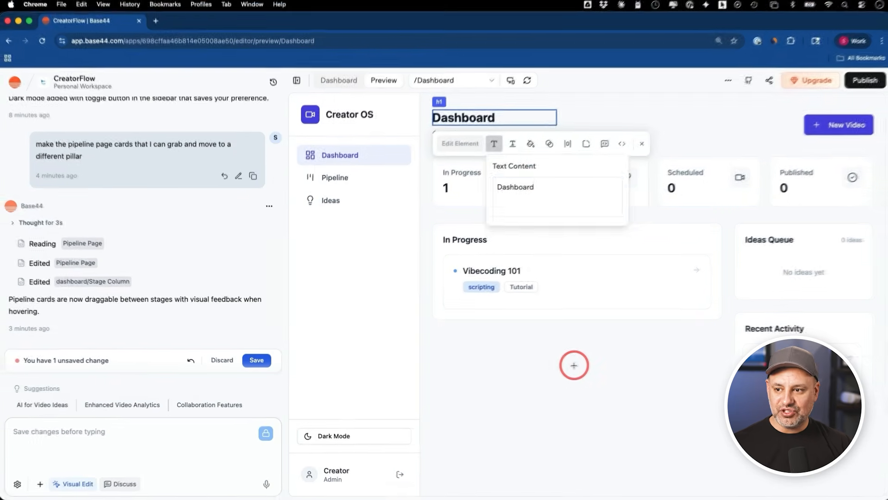
{"action": "left_click", "coordinate": [565, 371]}
{"action": "left_click", "coordinate": [813, 149]}
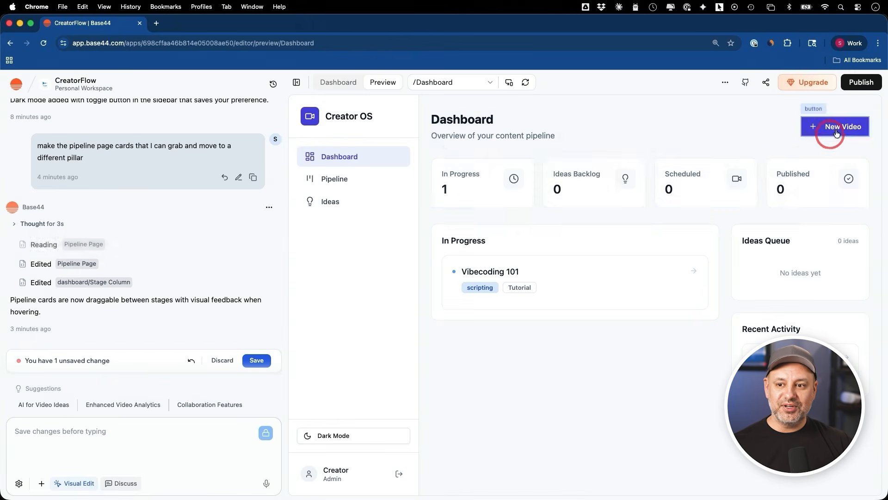
Step: Set the New Video button's background color to Emerald 600 and save the visual edits
{"action": "left_click", "coordinate": [820, 126]}
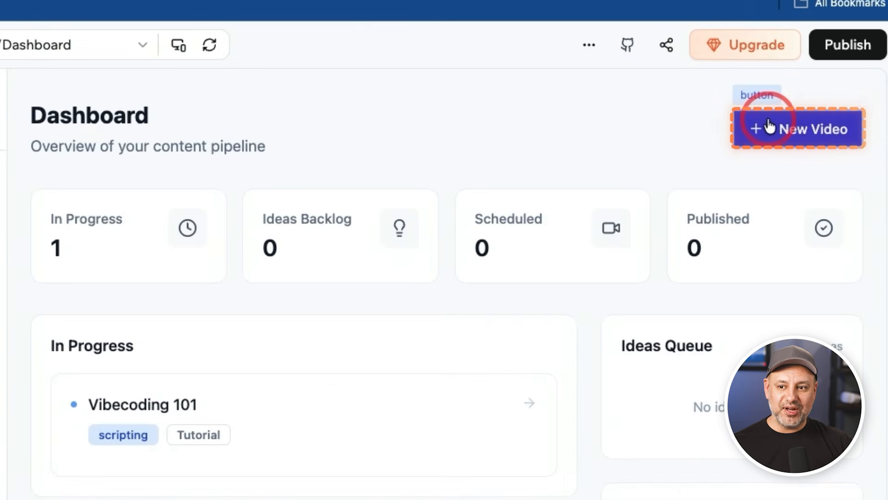
{"action": "left_click", "coordinate": [768, 121]}
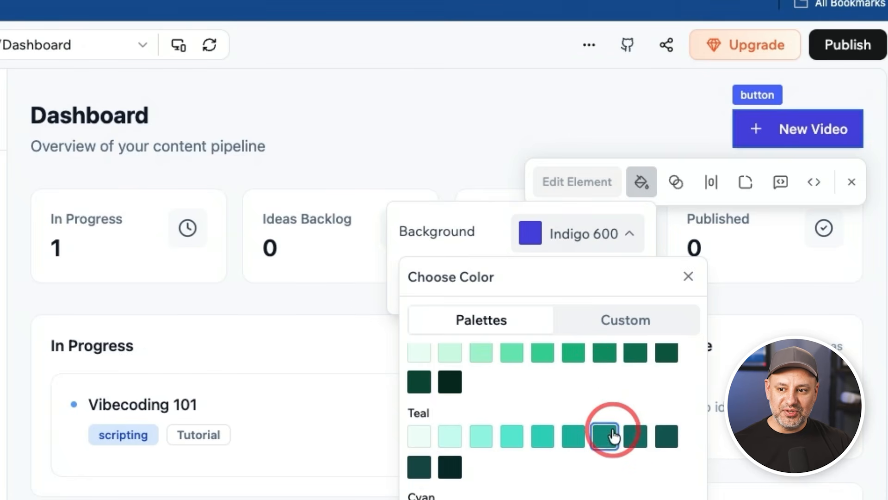
{"action": "scroll", "coordinate": [612, 435], "scroll_direction": "up", "scroll_amount": 2}
{"action": "left_click", "coordinate": [603, 449]}
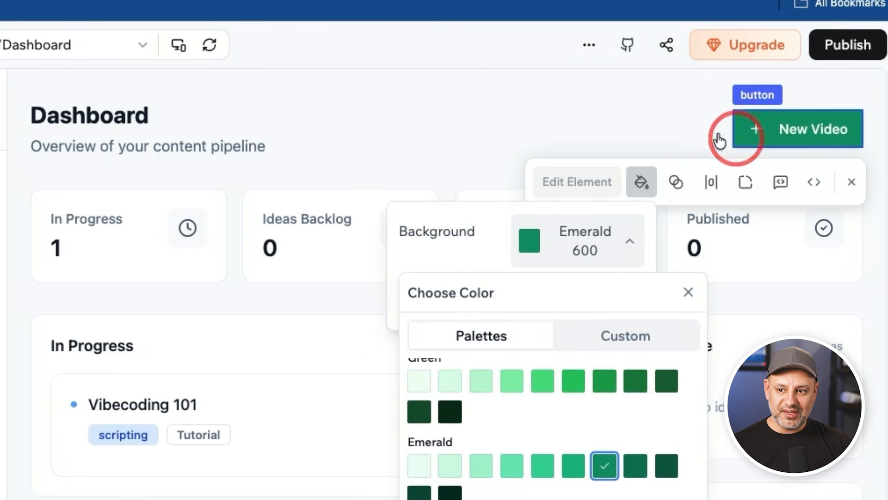
{"action": "left_click", "coordinate": [677, 125]}
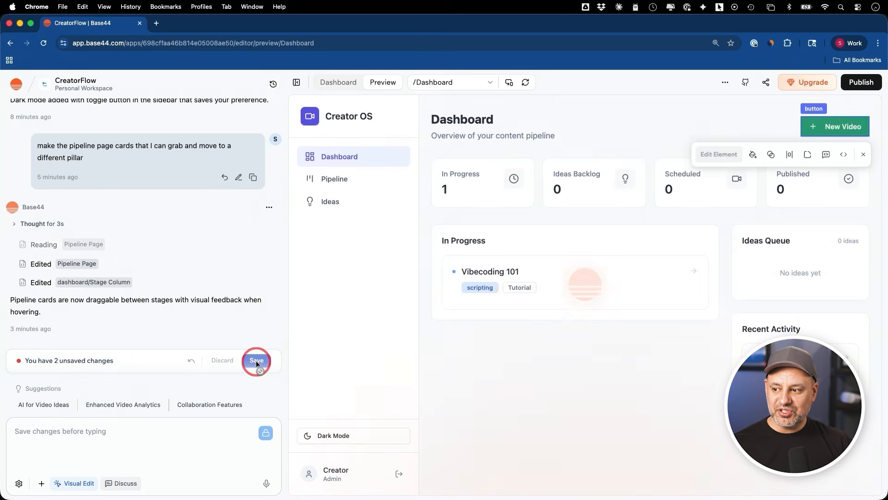
{"action": "left_click", "coordinate": [231, 369]}
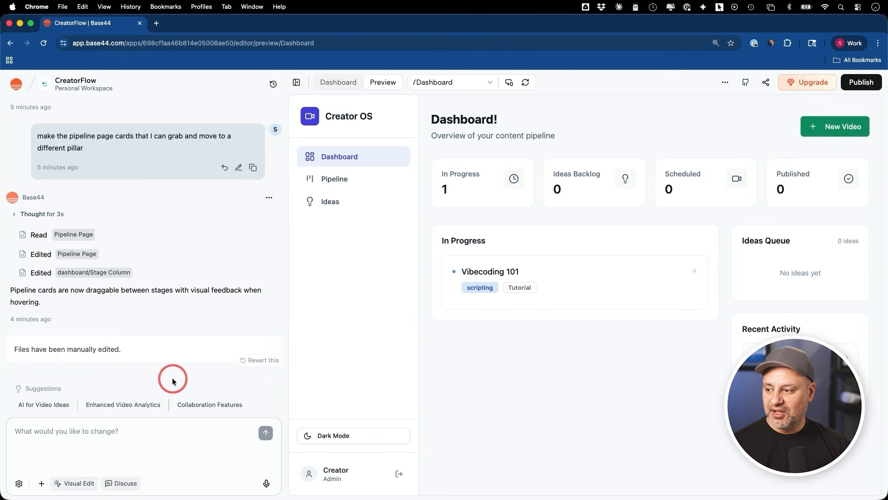
Step: Examine Discuss mode and the AI Model choices available for the chat, keeping Automatic model selection
{"action": "left_click", "coordinate": [121, 484]}
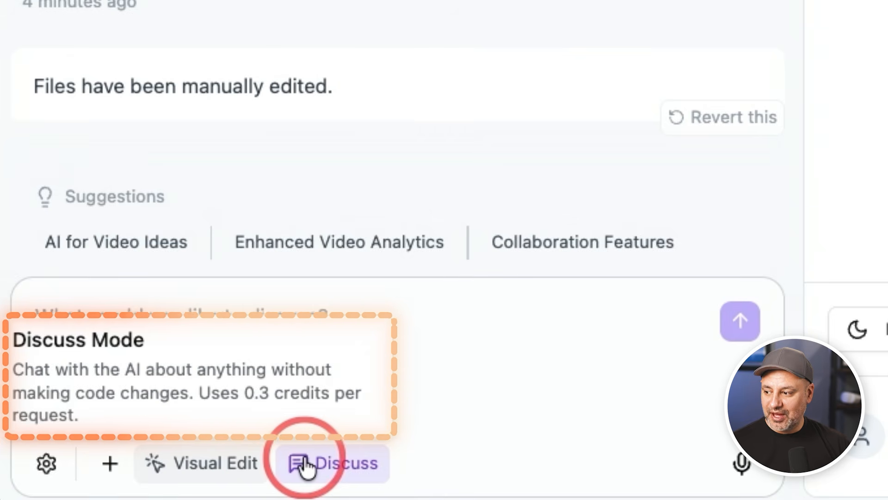
{"action": "left_click", "coordinate": [46, 463]}
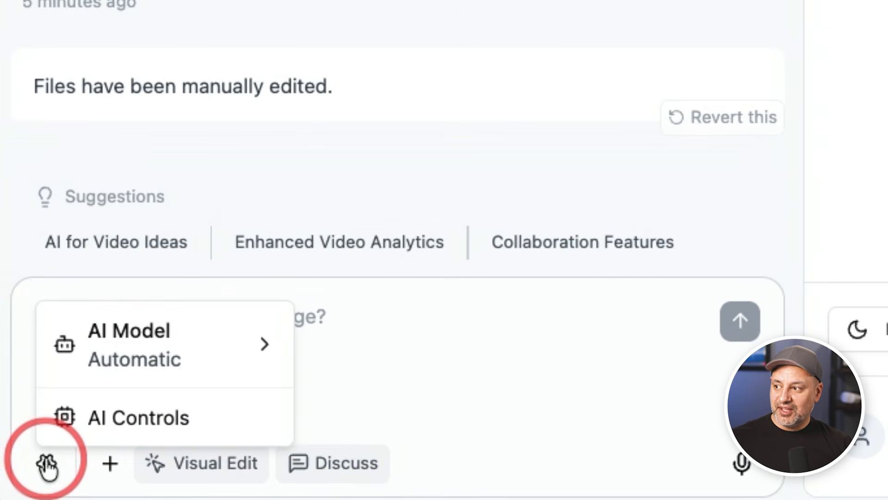
{"action": "mouse_move", "coordinate": [188, 333]}
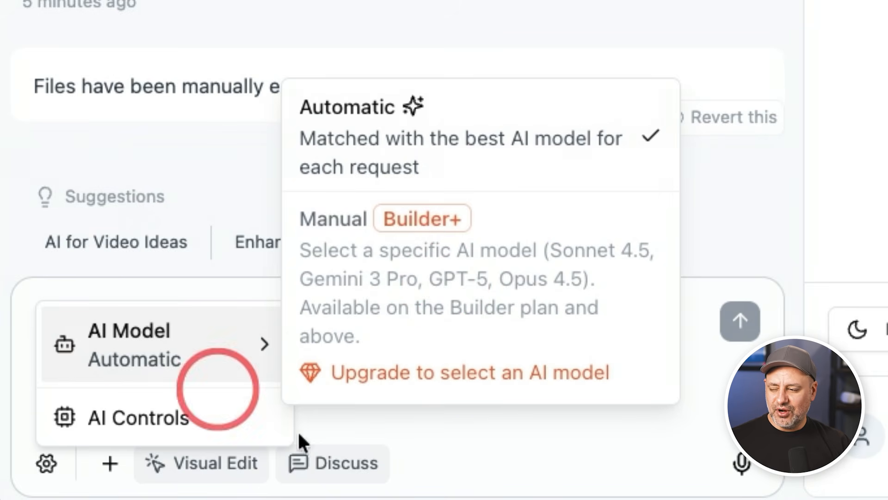
{"action": "mouse_move", "coordinate": [200, 347]}
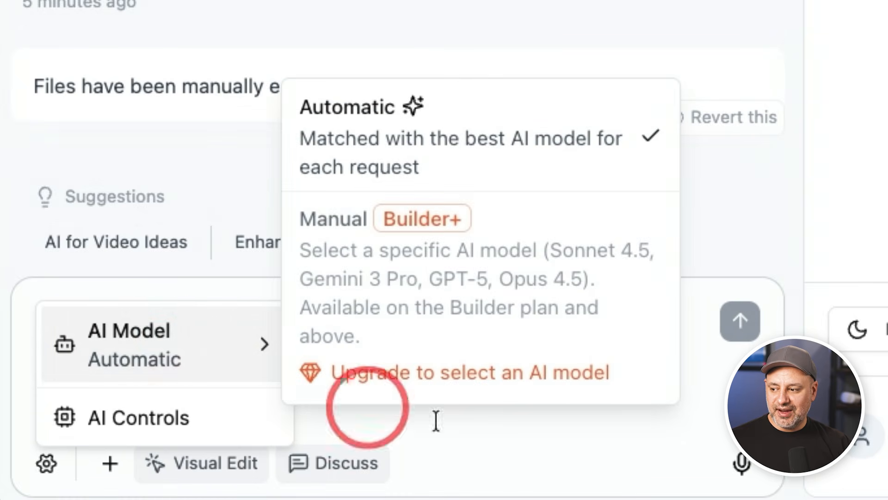
{"action": "left_click", "coordinate": [555, 422]}
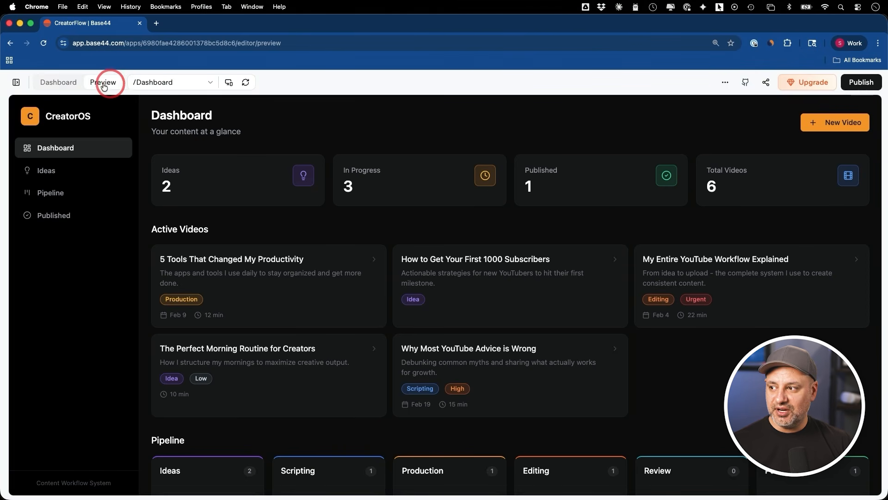
Step: Examine the app's management pages, including Overview, Users, Security, Code and Analytics
{"action": "left_click", "coordinate": [62, 84]}
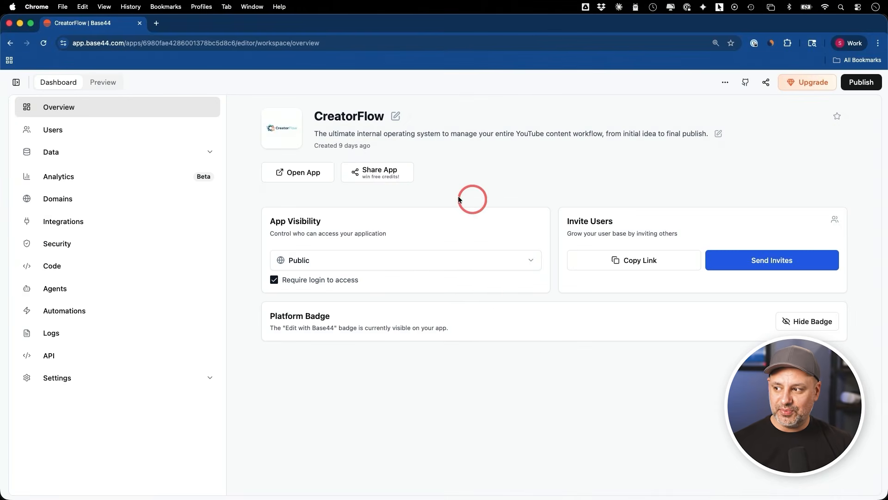
{"action": "left_click", "coordinate": [76, 131]}
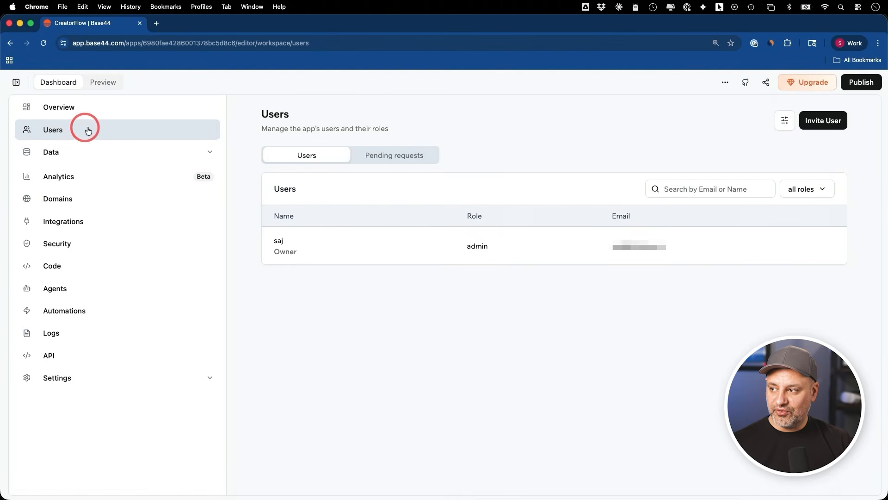
{"action": "left_click", "coordinate": [95, 243]}
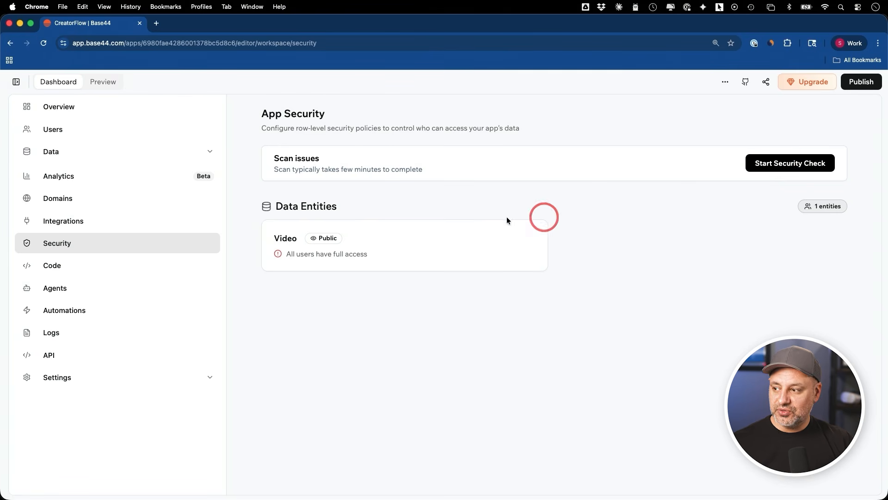
{"action": "left_click", "coordinate": [99, 267]}
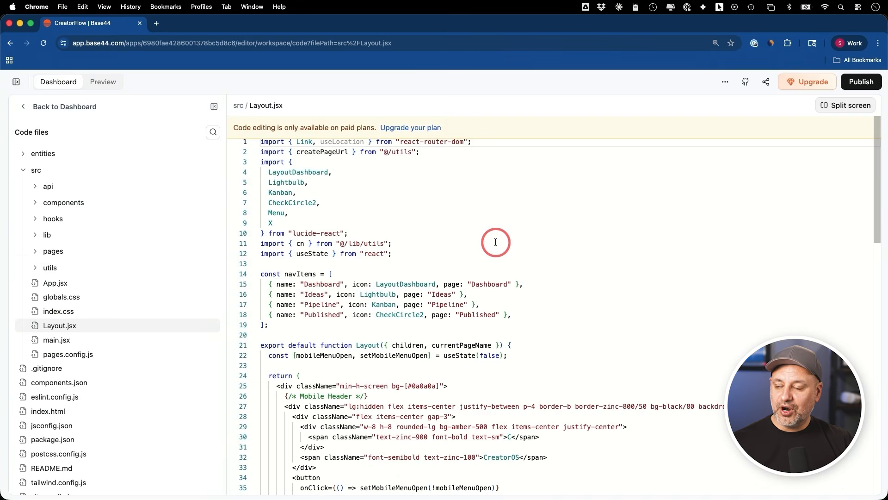
{"action": "left_click", "coordinate": [825, 106]}
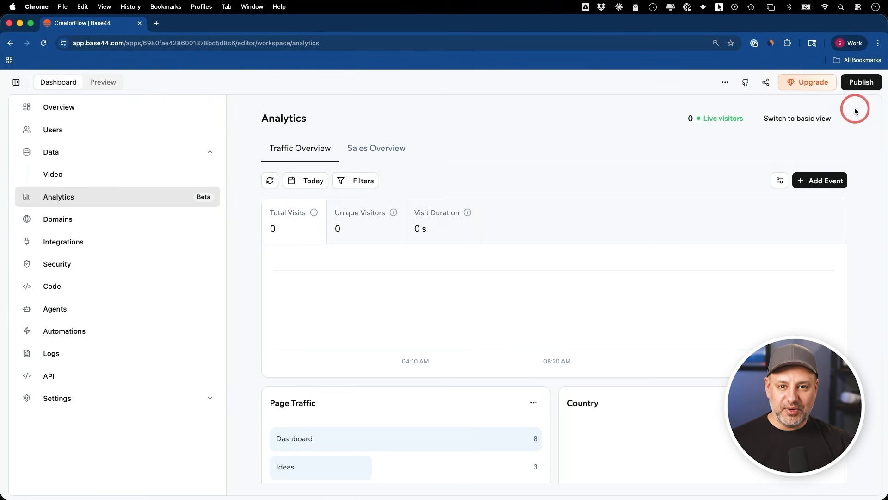
Step: Publish the CreatorFlow app to the web and copy its creator-flow-hq.base44.app link
{"action": "left_click", "coordinate": [860, 88]}
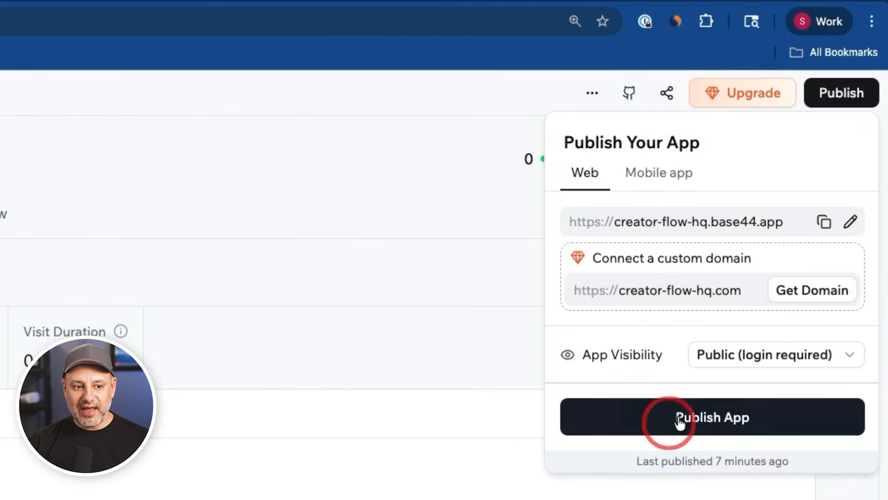
{"action": "left_click", "coordinate": [701, 414]}
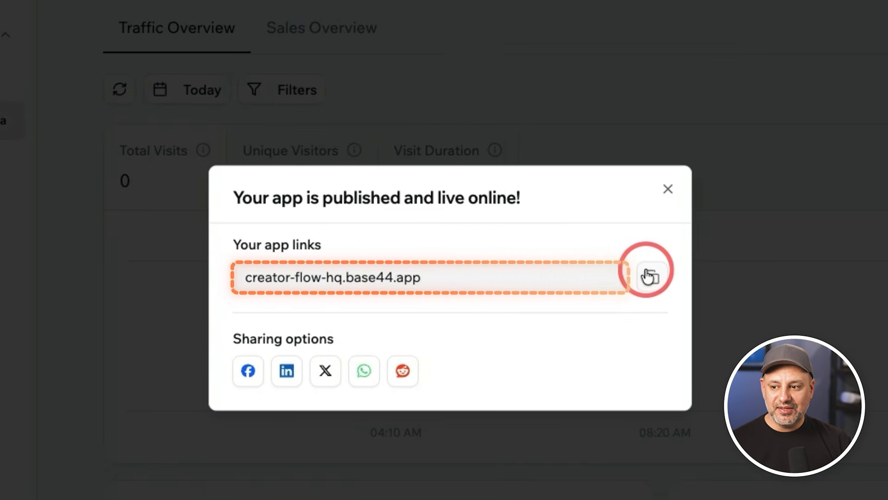
{"action": "left_click", "coordinate": [653, 276]}
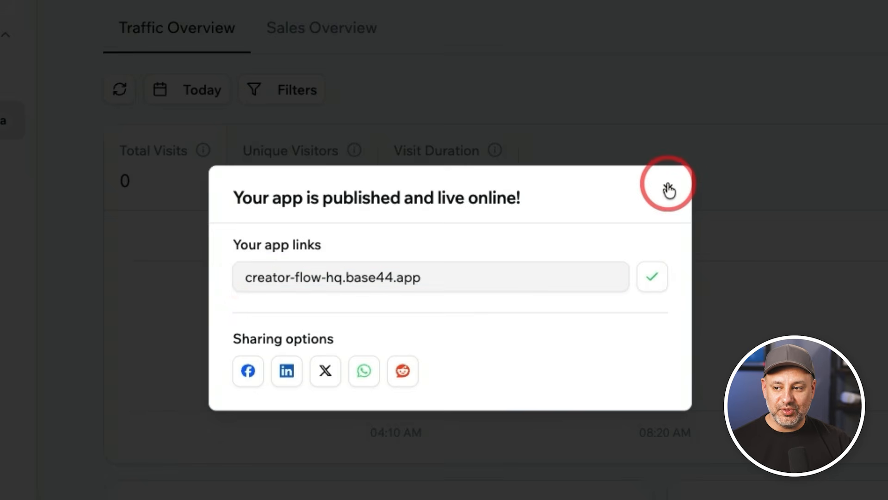
{"action": "left_click", "coordinate": [668, 190]}
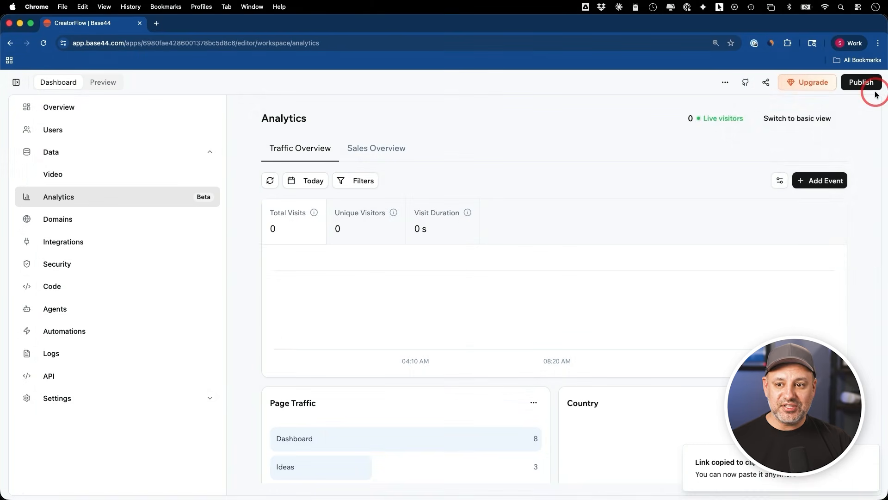
Step: Review the app's domain options and the workspace's monthly and daily credit usage
{"action": "left_click", "coordinate": [864, 84]}
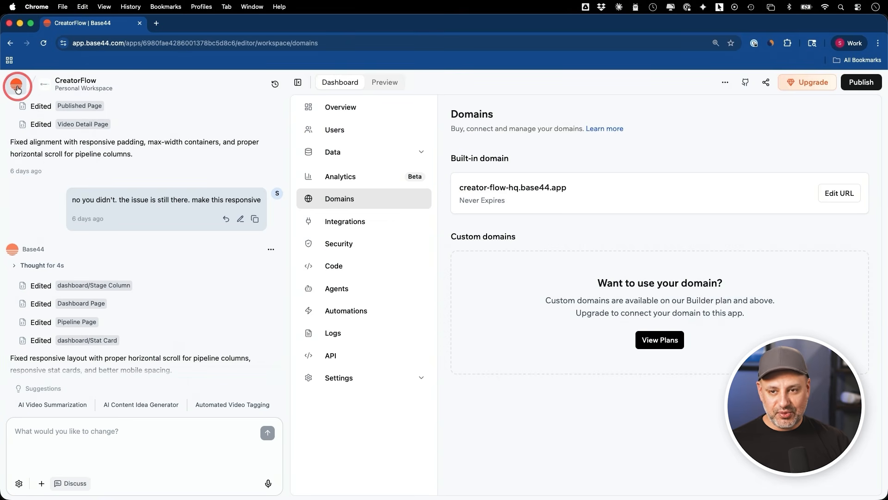
{"action": "left_click", "coordinate": [17, 86]}
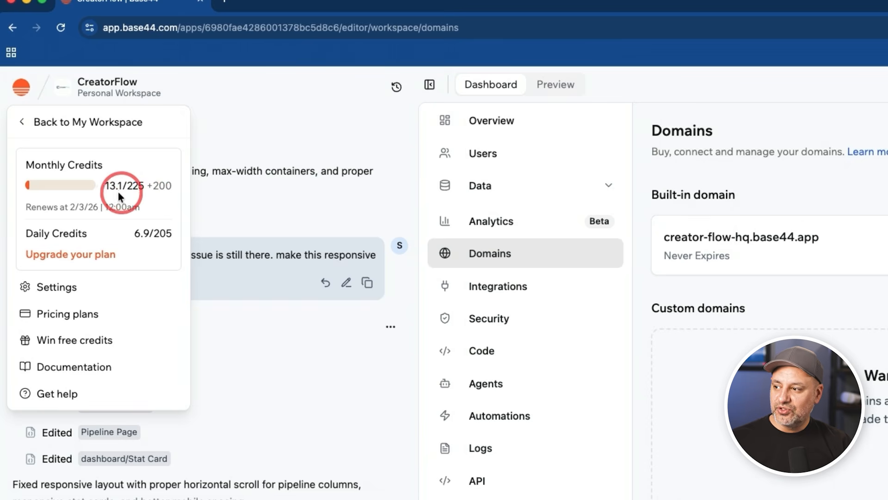
{"action": "left_click_drag", "start_coordinate": [105, 185], "coordinate": [173, 209]}
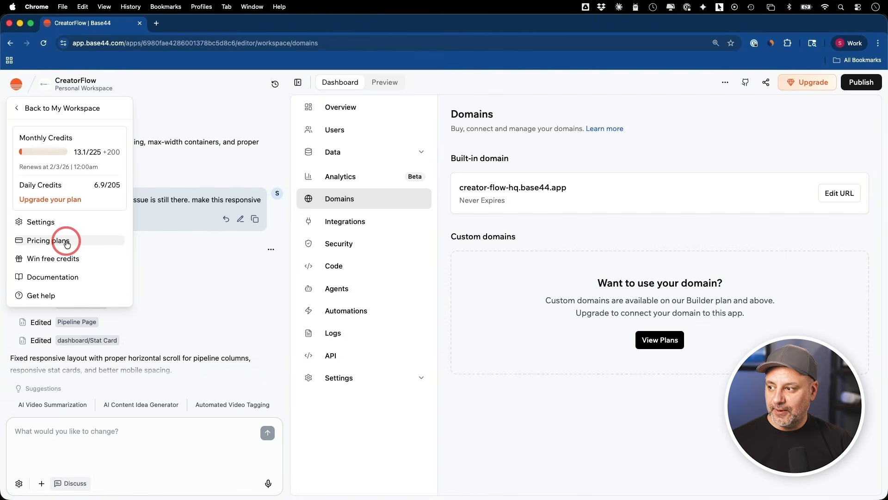
Step: Open the pricing plans and examine the Builder plan's credits and highlights, including Backend Functions
{"action": "left_click", "coordinate": [67, 242]}
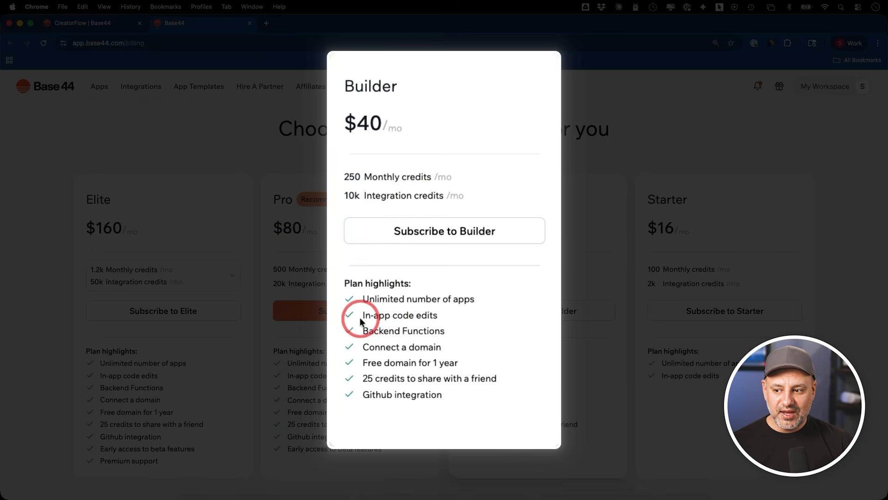
{"action": "left_click_drag", "start_coordinate": [360, 330], "coordinate": [457, 336]}
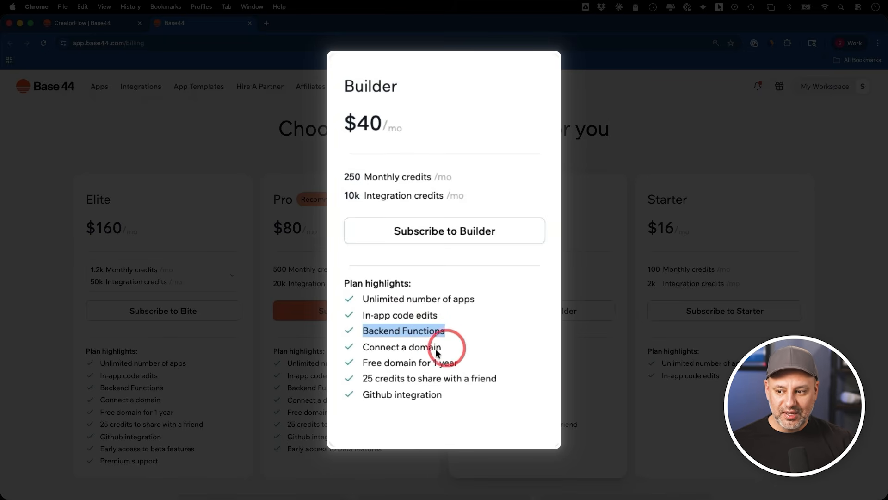
{"action": "left_click", "coordinate": [413, 168]}
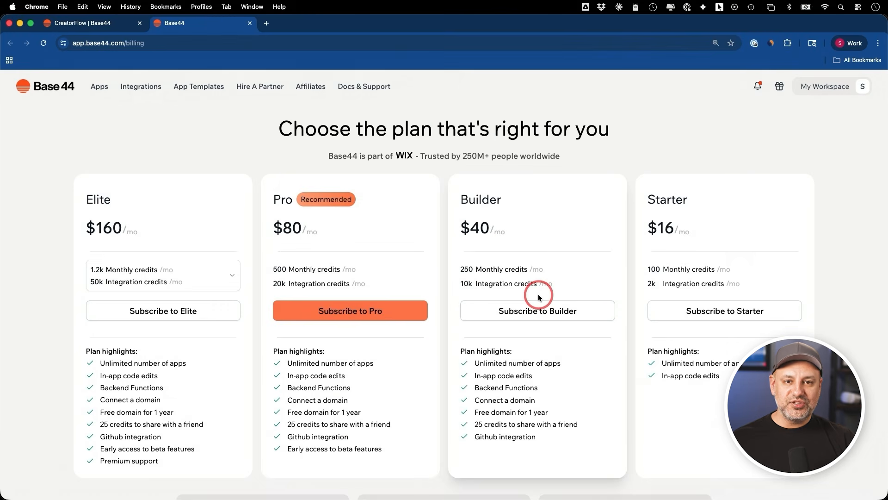